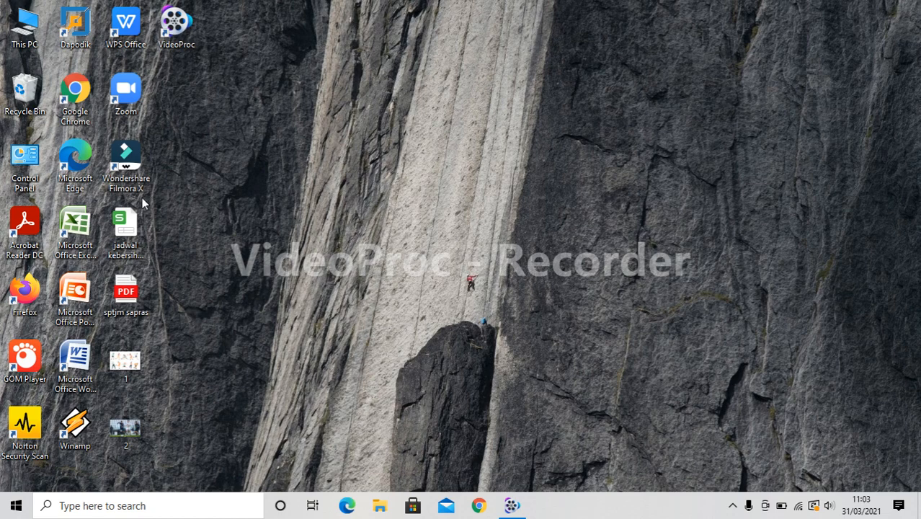
- Launch Google Chrome from the desktop with a new tab ready for browsing
double_click(77, 103)
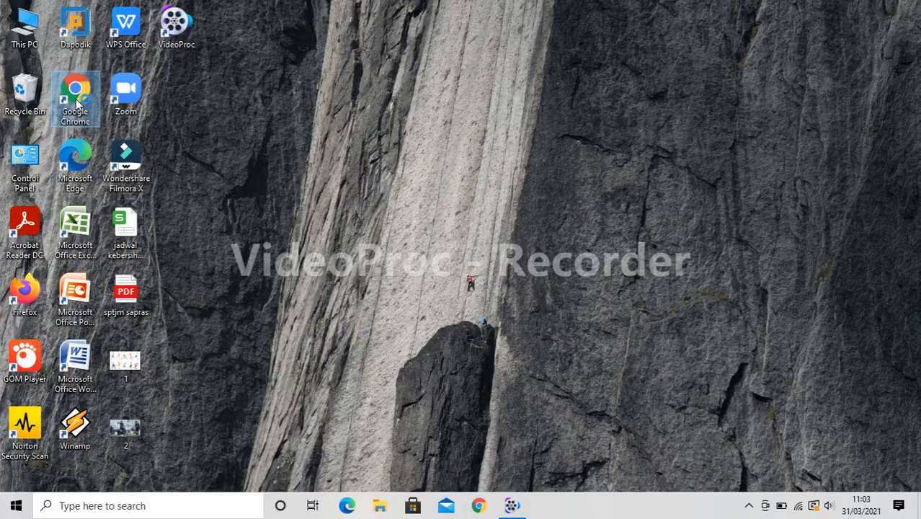
double_click(77, 103)
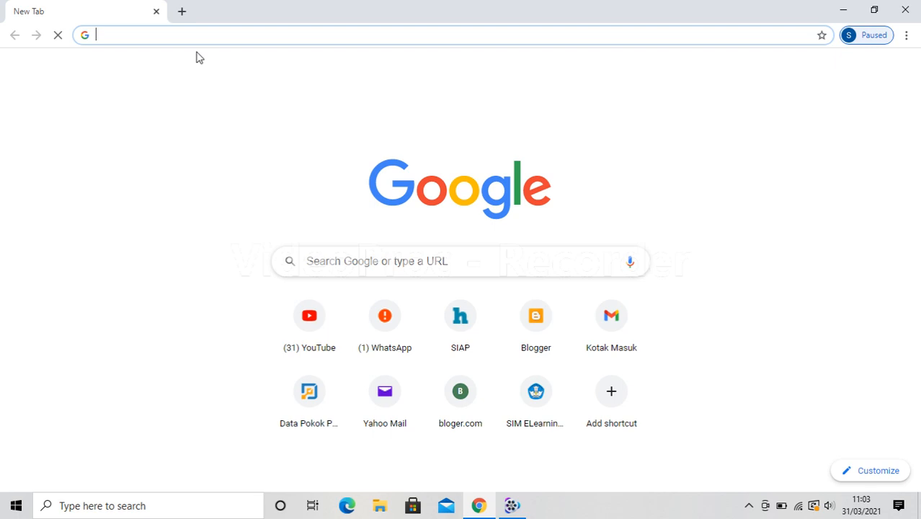
click(215, 38)
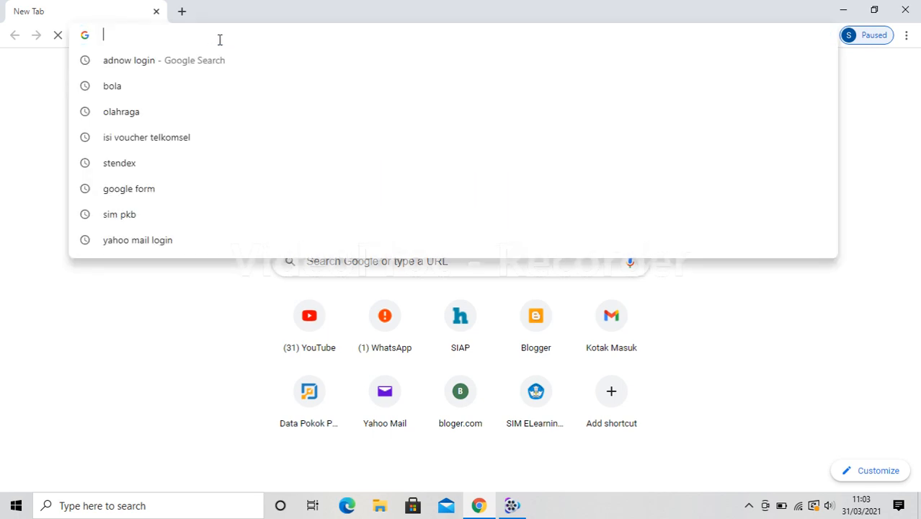
click(815, 304)
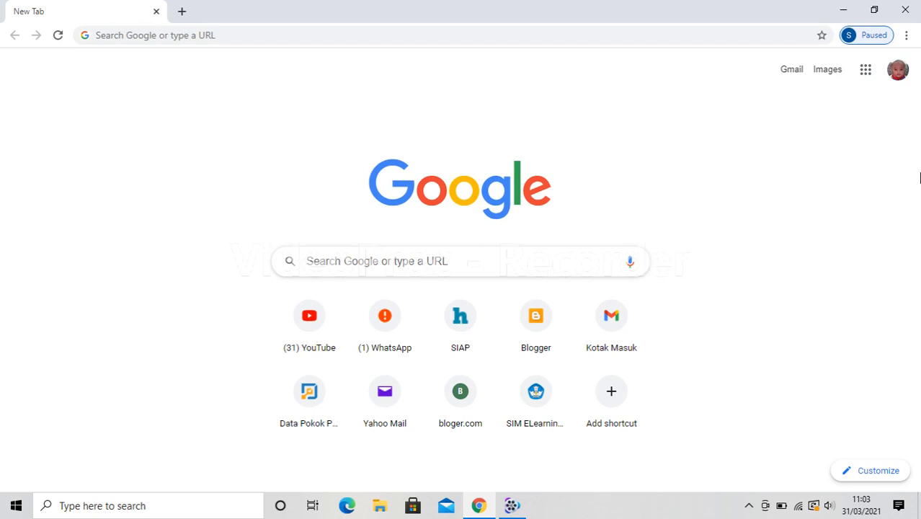
- Open Google Forms from the Google apps list and start a blank form
click(865, 70)
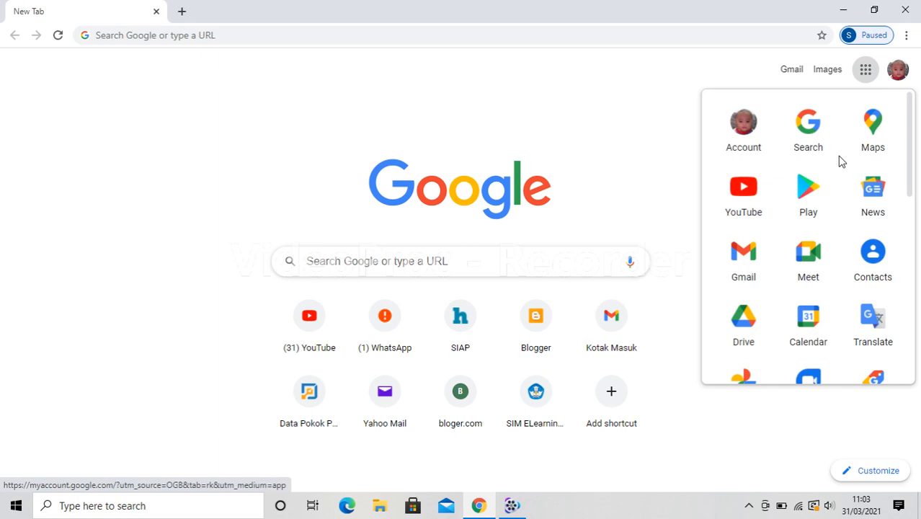
scroll(840, 162, down, 5)
scroll(840, 167, down, 3)
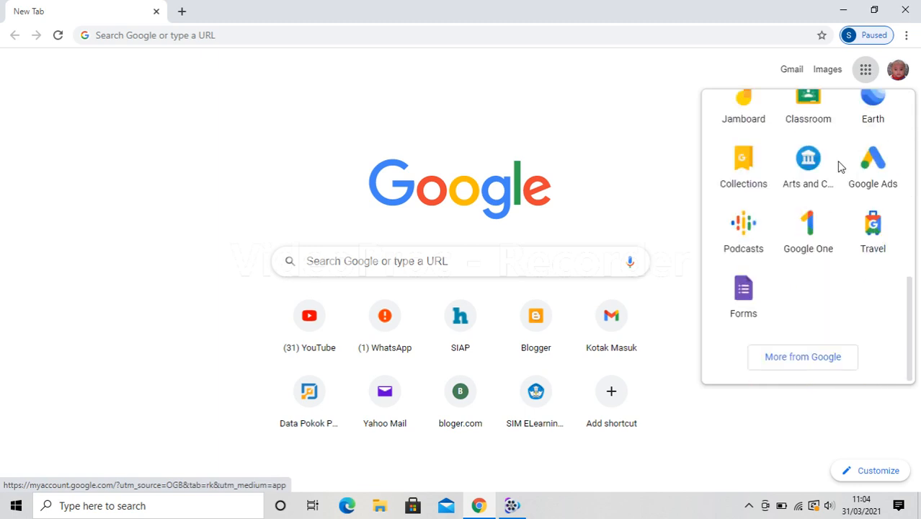
click(748, 308)
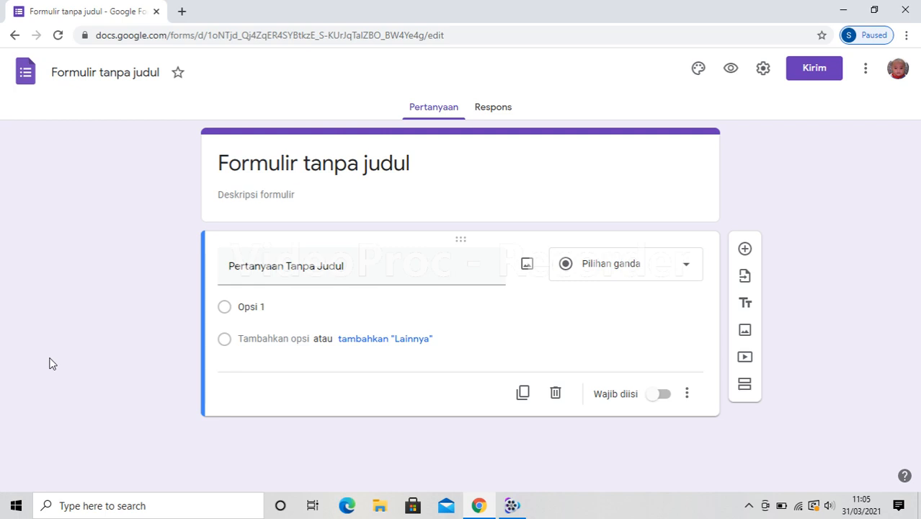
- Name the untitled form "Evaluasi Pembelajaran Penjas Orkes" and apply the same name as its heading
click(78, 72)
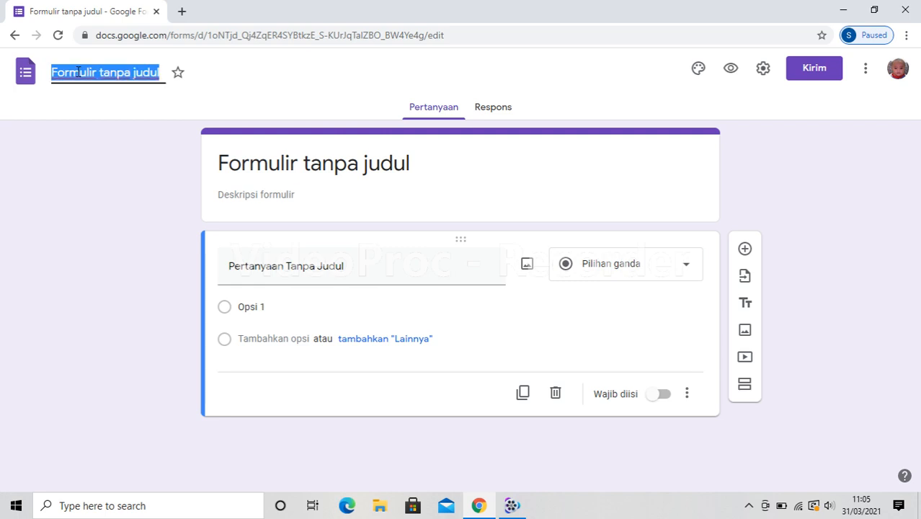
text(Eb)
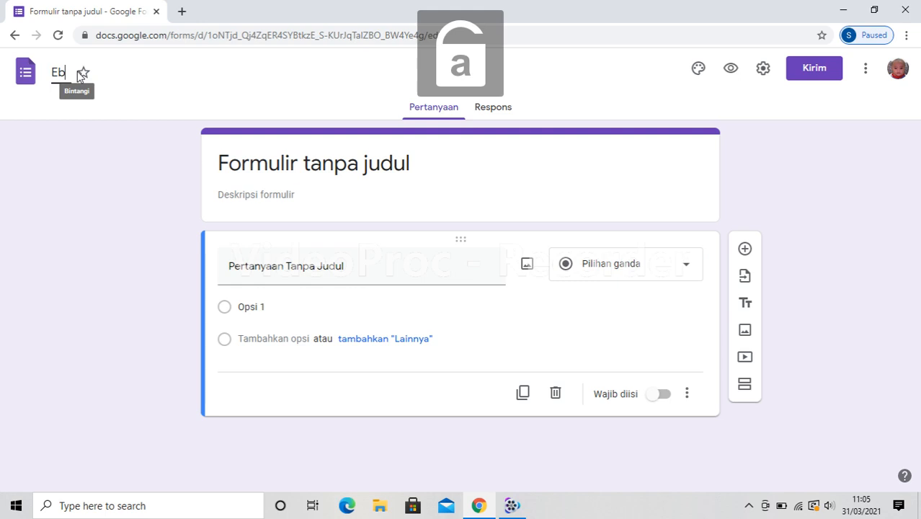
key(BackSpace)
text(va)
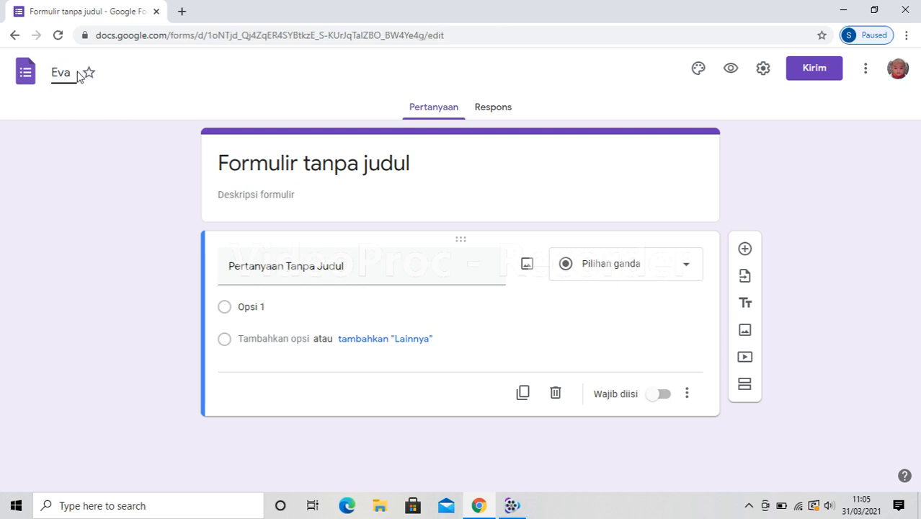
text(luasi)
key(Caps_Lock)
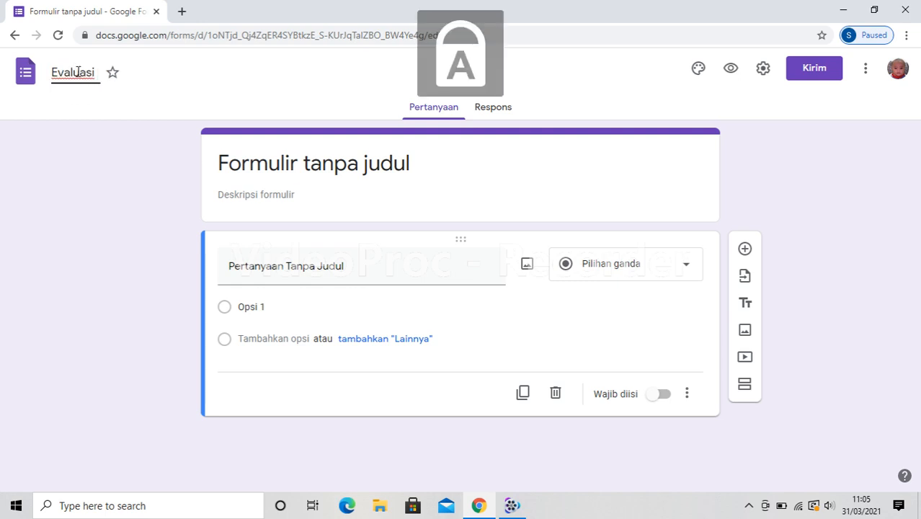
text(P)
key(Caps_Lock)
text(embelajaran)
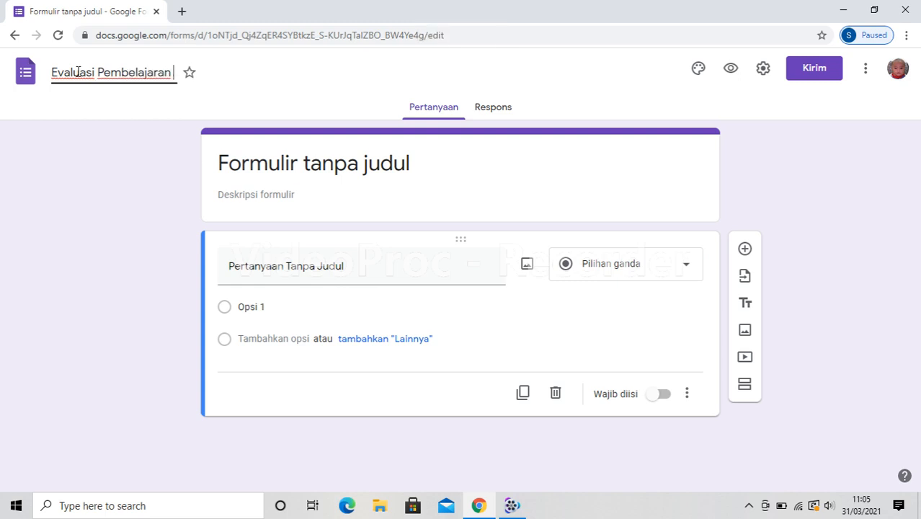
key(Caps_Lock)
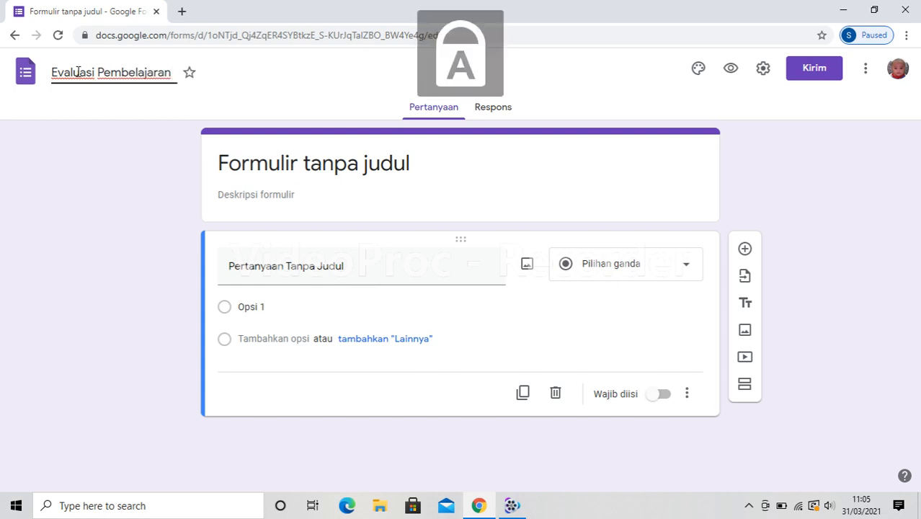
text(P)
key(Caps_Lock)
text(enjas)
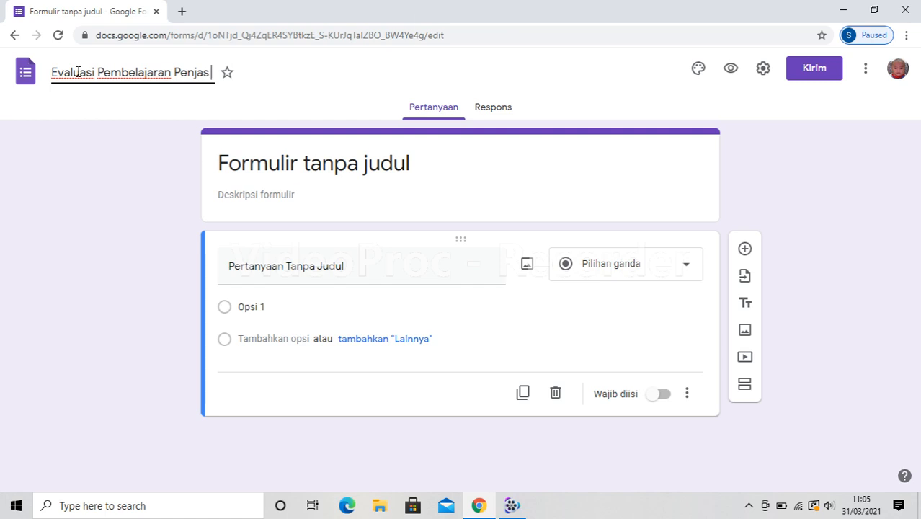
key(Caps_Lock)
text(O)
key(Caps_Lock)
text(rkes)
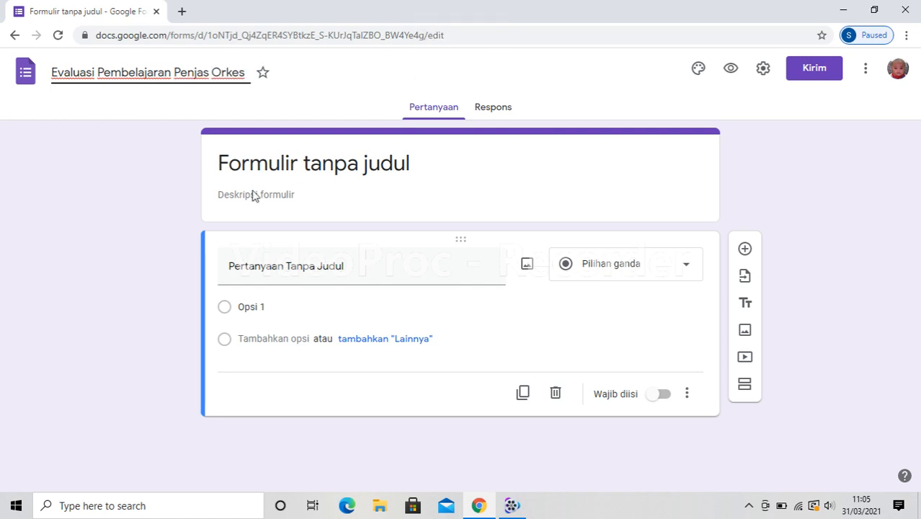
click(388, 186)
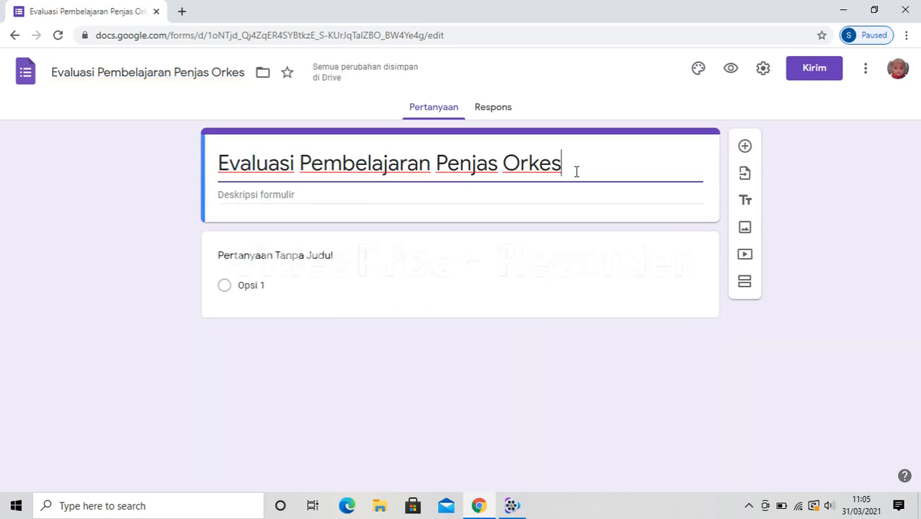
- Enter "SDN 25 Betung" as the form description
click(232, 196)
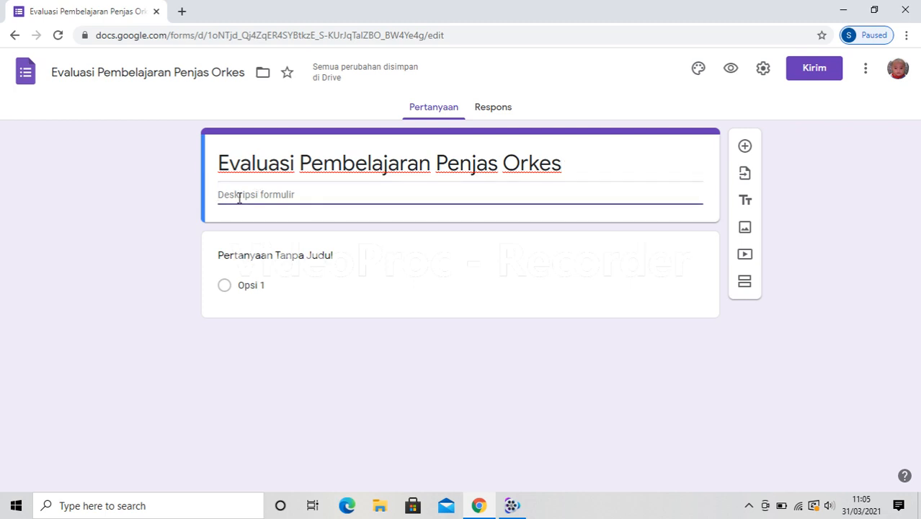
key(Caps_Lock)
text(SDN 2)
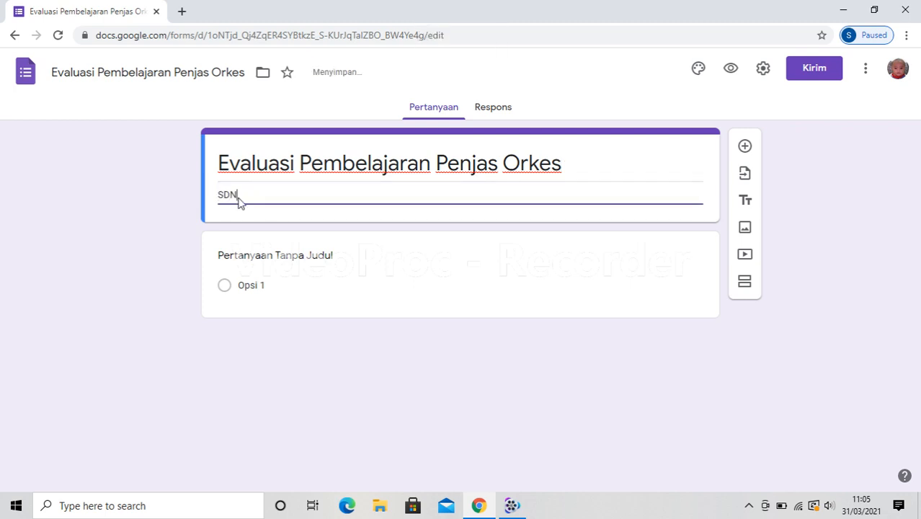
text(5 B)
key(Caps_Lock)
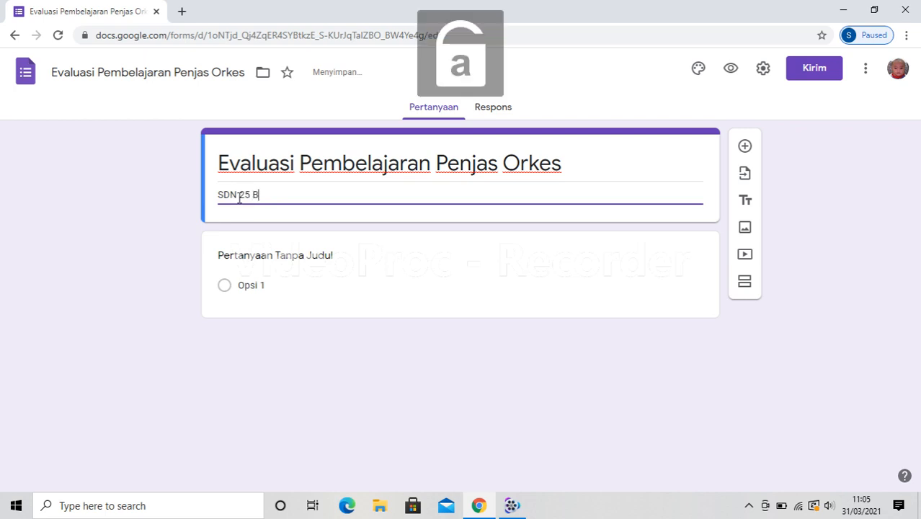
text(etung)
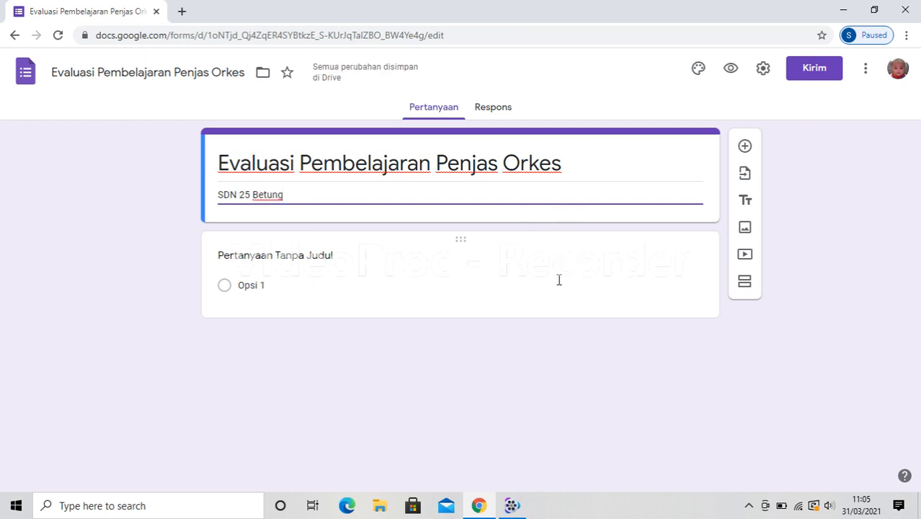
- Change the first question's answer type to Jawaban singkat
click(329, 261)
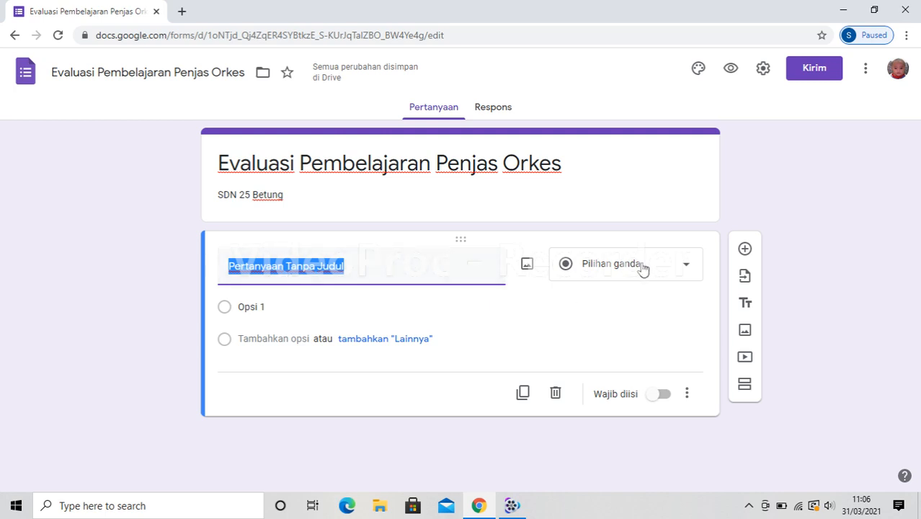
click(686, 267)
click(631, 85)
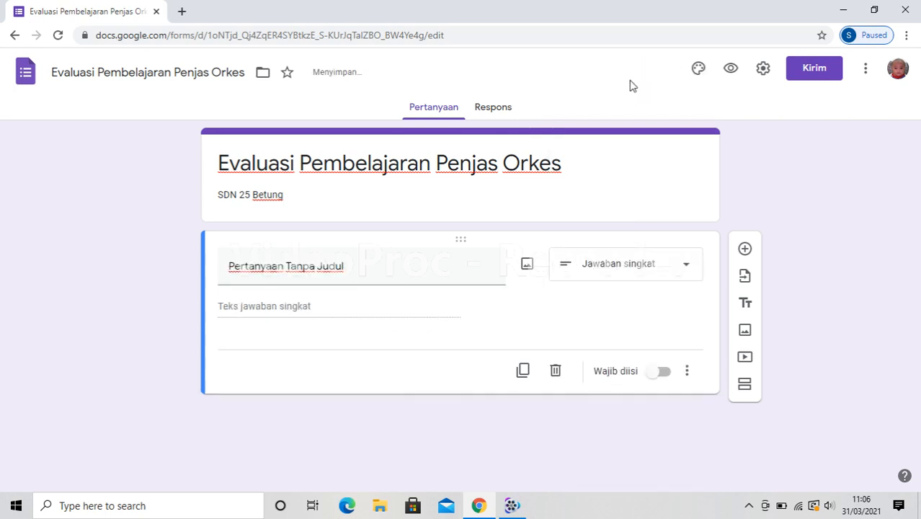
- Title the first question "Nama Peserta Didik" and make answering it required
click(353, 266)
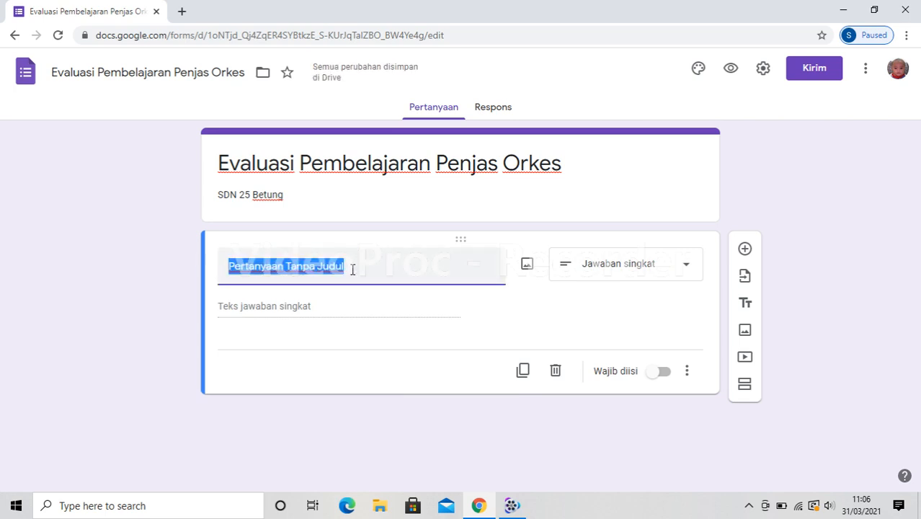
key(Caps_Lock)
text(Nama)
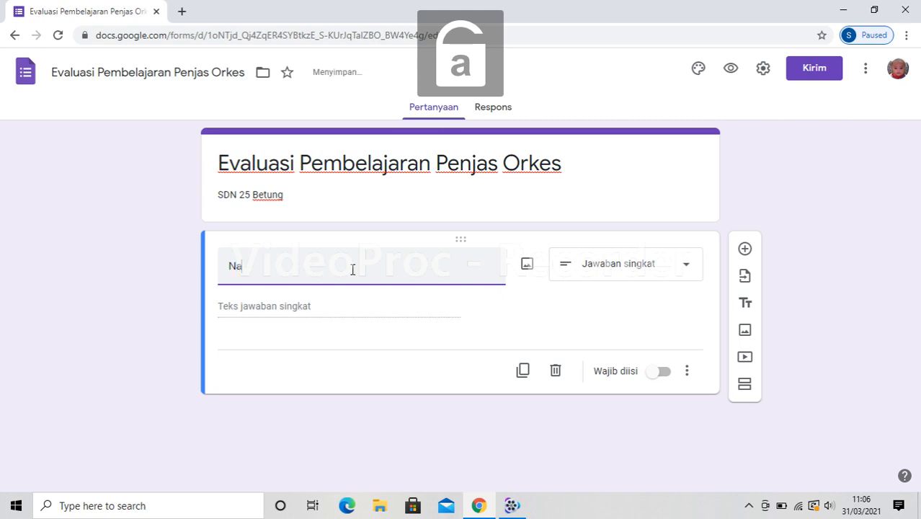
key(Caps_Lock)
text(P)
key(Caps_Lock)
text(eserta)
key(Caps_Lock)
text(D)
key(Caps_Lock)
text(idik)
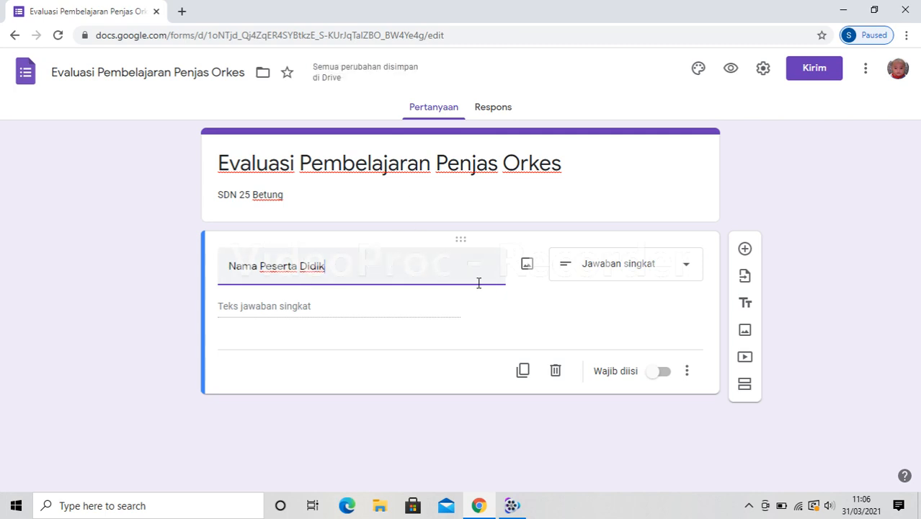
click(668, 375)
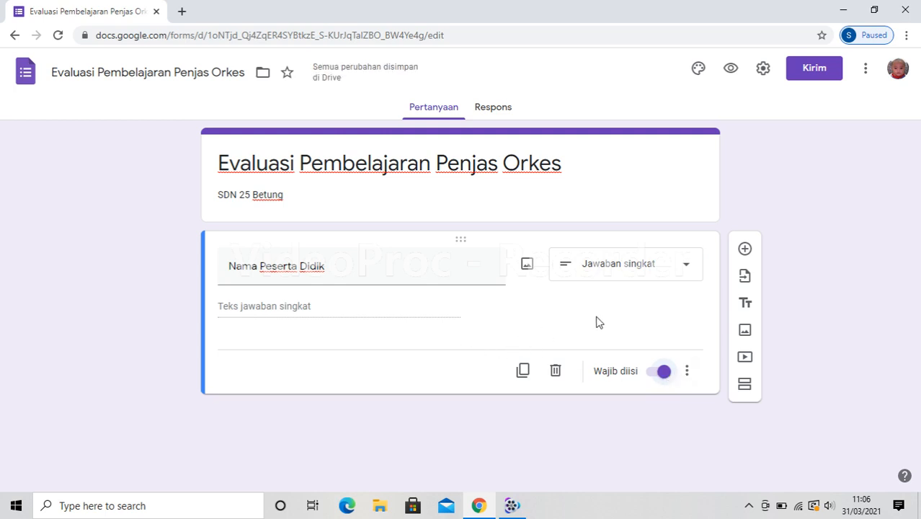
- Add a second question below the first and title it "Kelas"
click(750, 249)
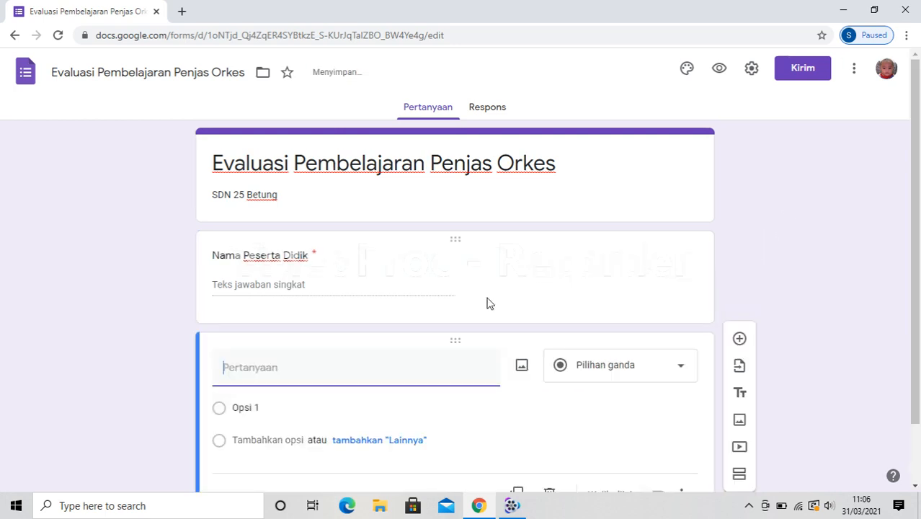
scroll(263, 338, down, 1)
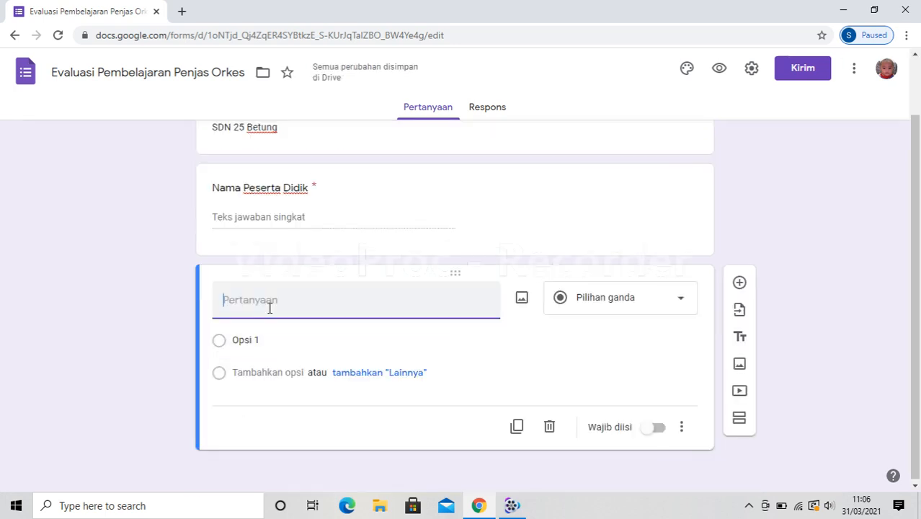
key(Caps_Lock)
text(K)
key(Caps_Lock)
text(elas)
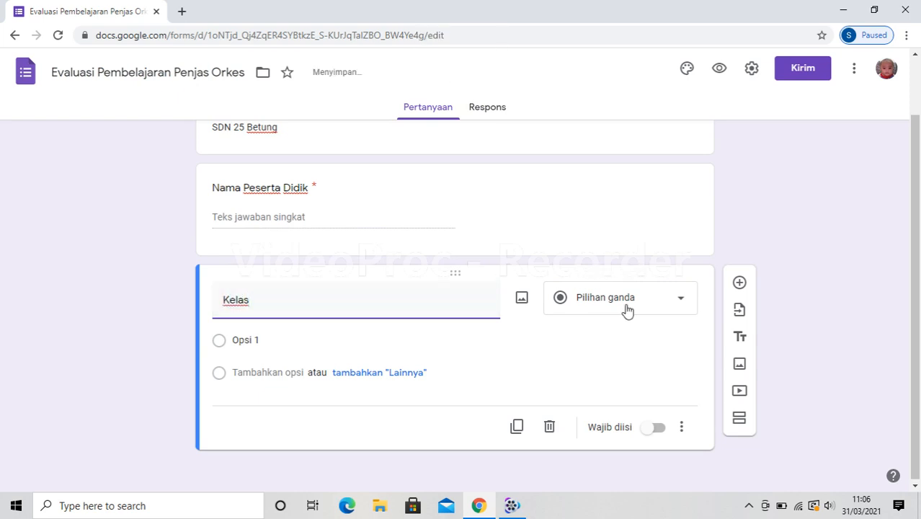
- Set the "Kelas" question to the Jawaban singkat answer type and make it required
click(679, 303)
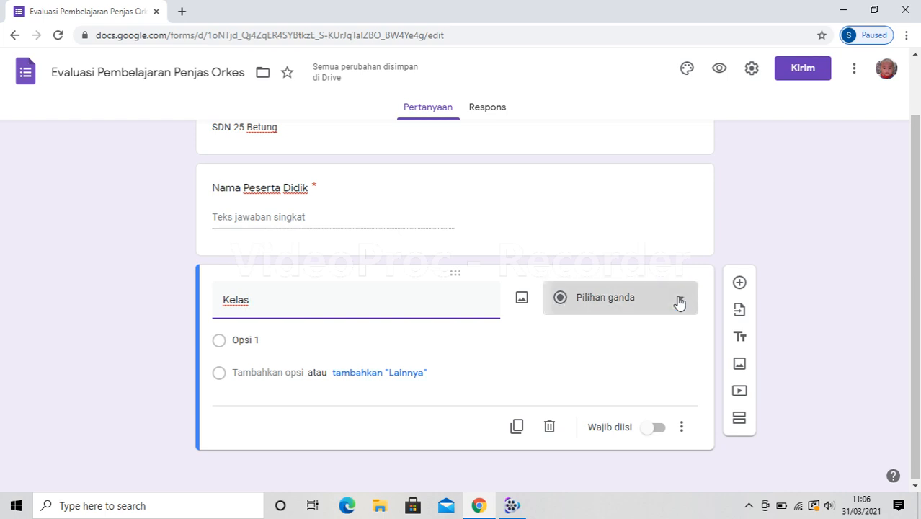
click(679, 302)
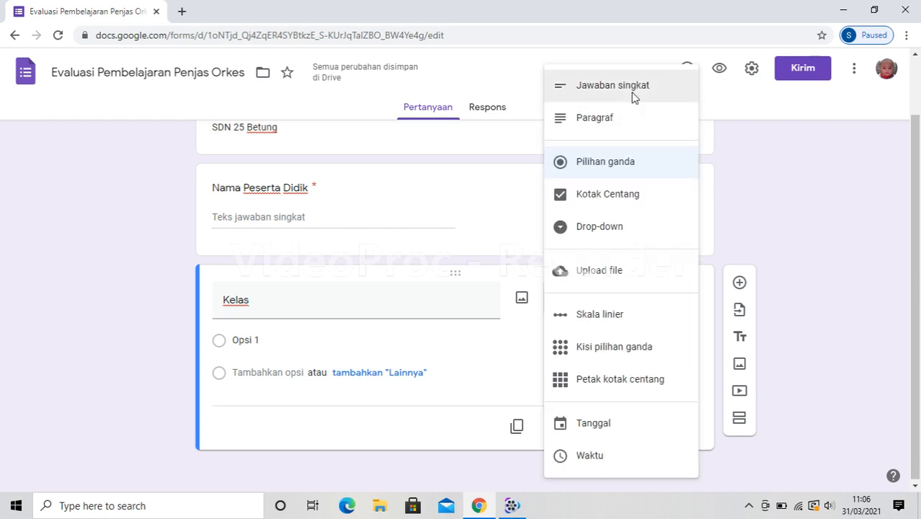
click(634, 88)
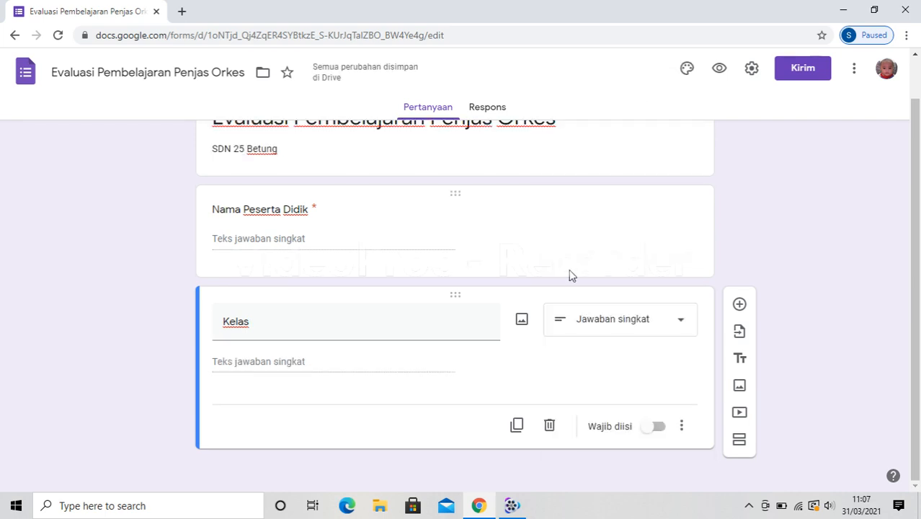
click(661, 428)
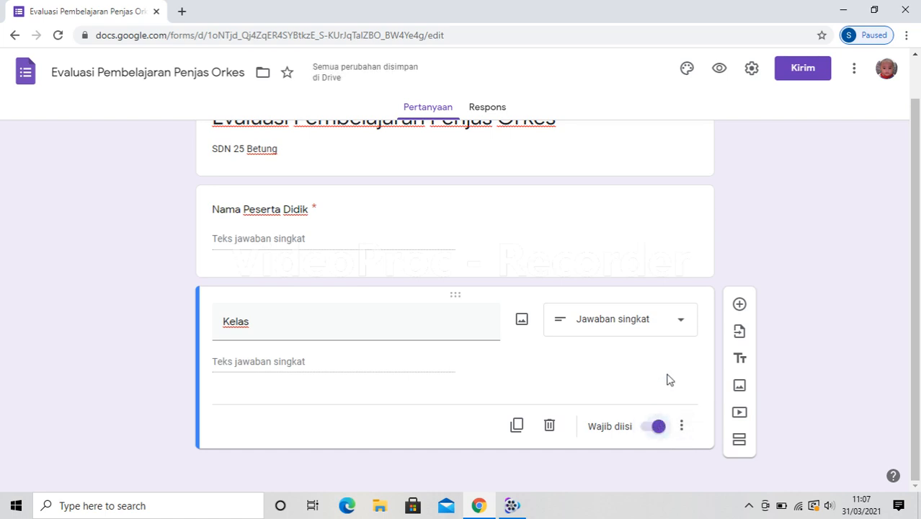
- Add a third question below "Kelas" and title it "Mata Pelajaran"
click(740, 305)
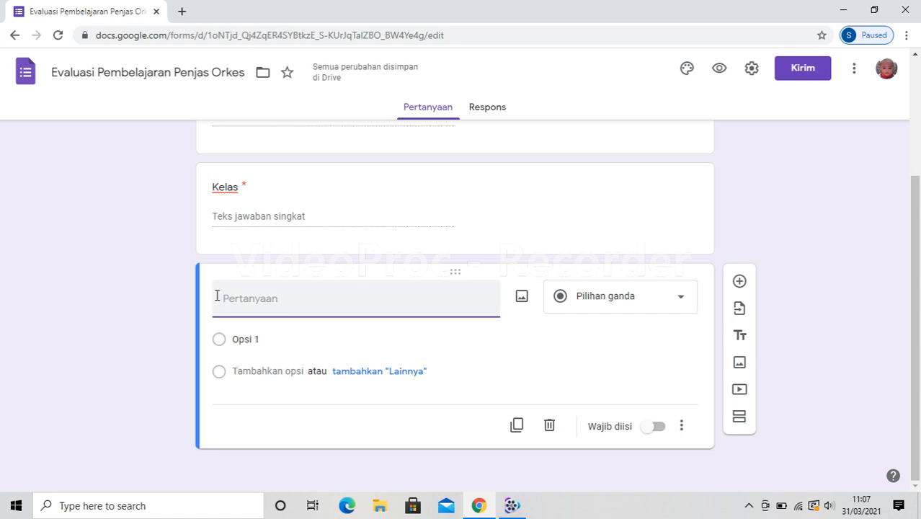
text(Mata)
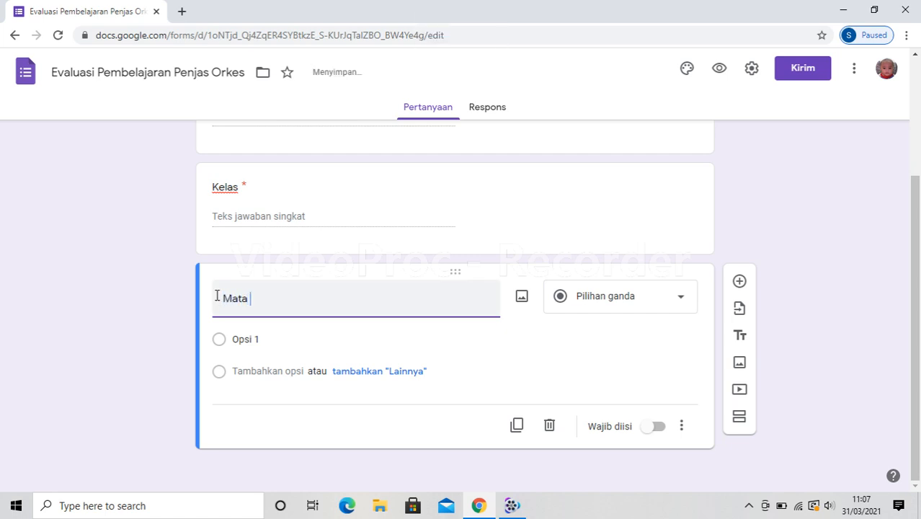
text( Pelajaran)
- Set the "Mata Pelajaran" question to the Jawaban singkat answer type and make it required
click(676, 300)
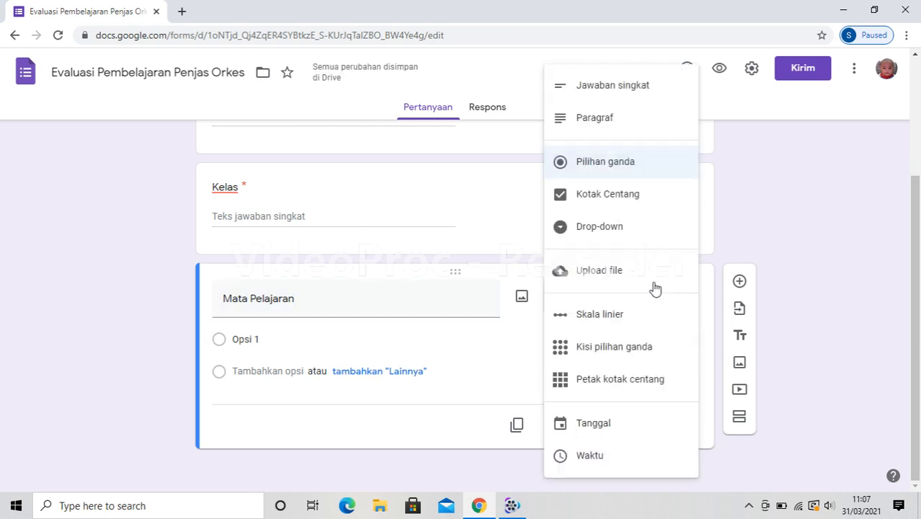
click(614, 86)
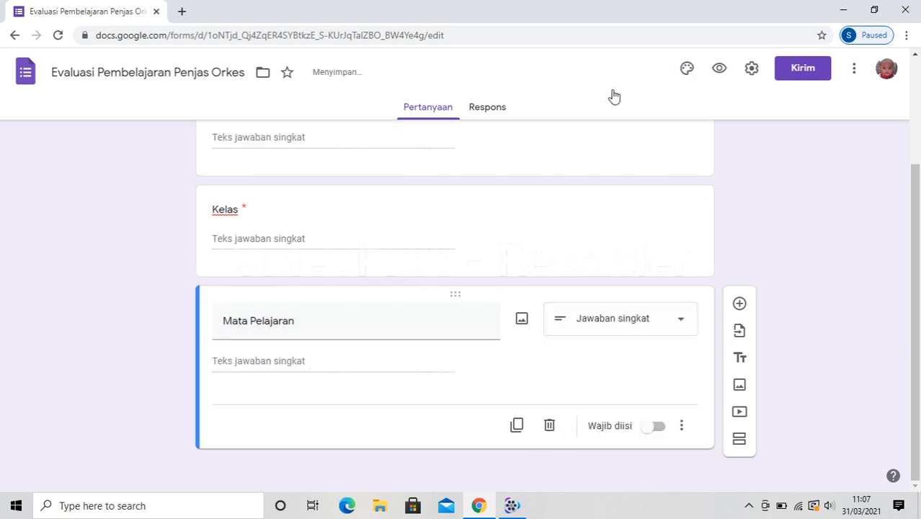
click(658, 427)
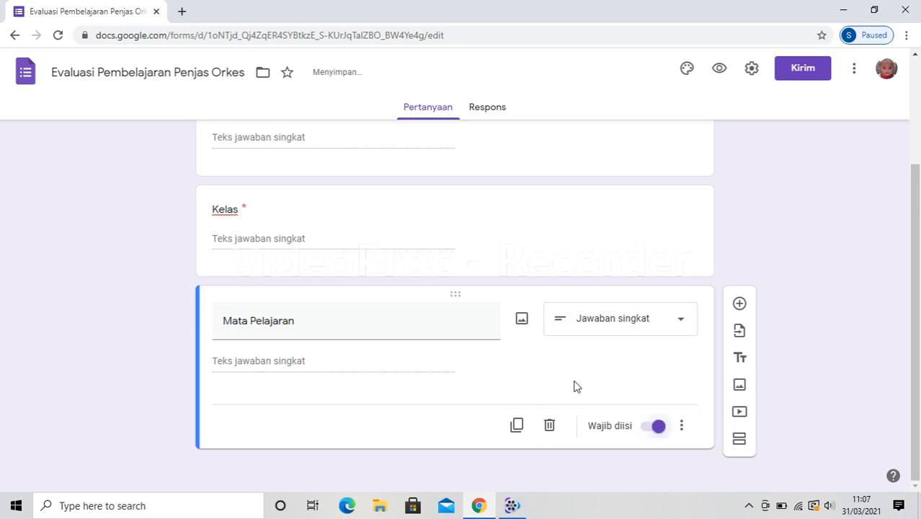
- Add a new section after the "Mata Pelajaran" question and title it "PILIHAN GANDA"
scroll(448, 231, up, 3)
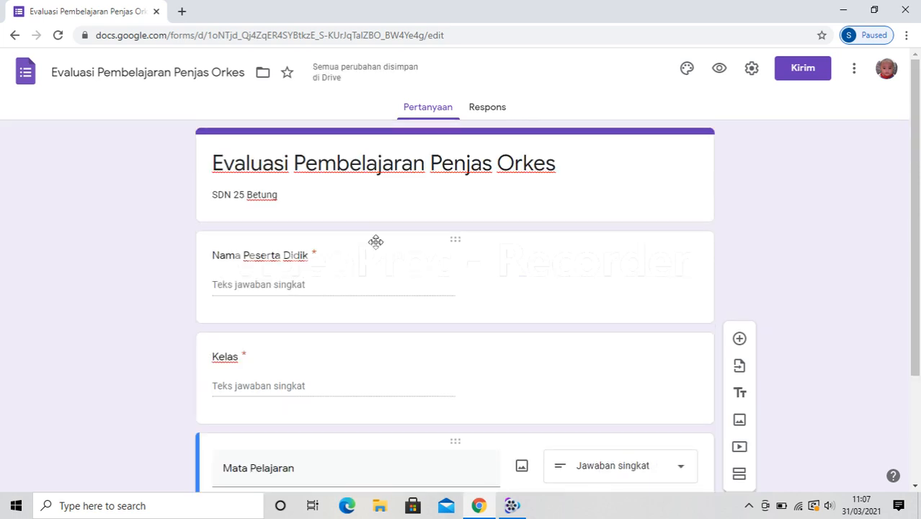
scroll(423, 323, down, 2)
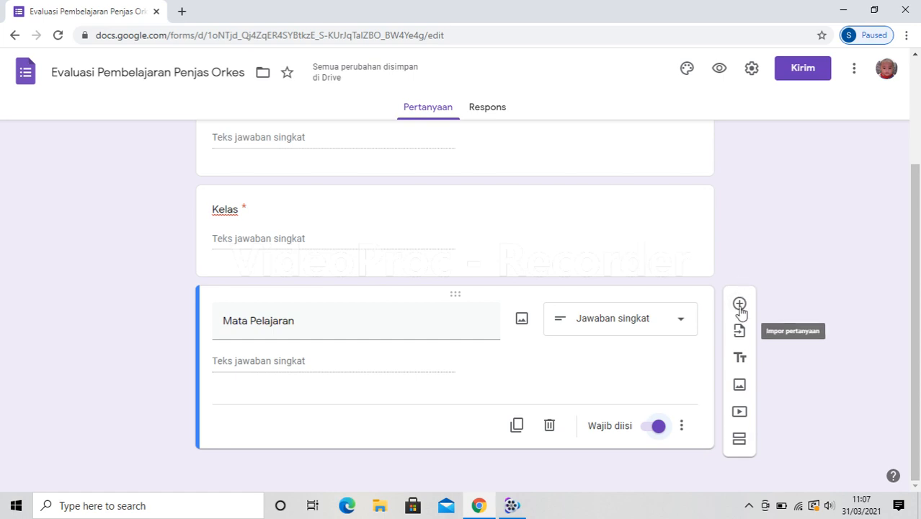
click(739, 441)
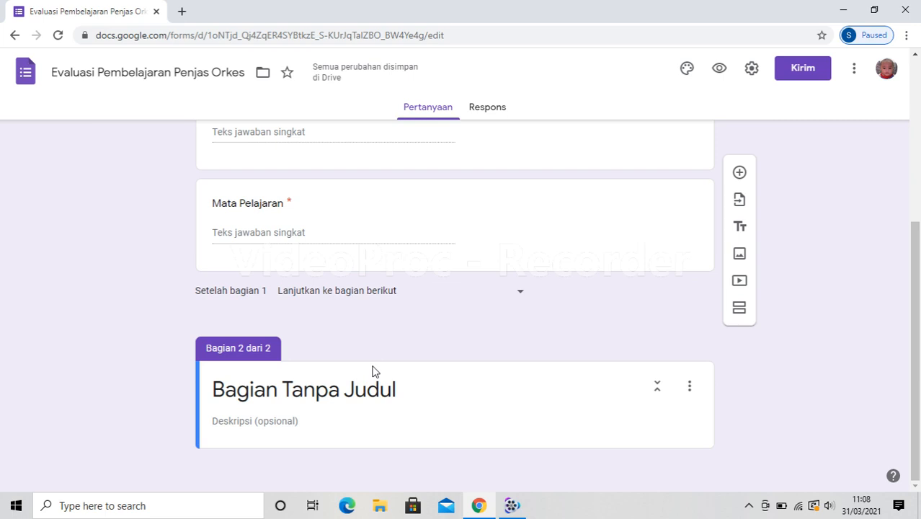
click(297, 393)
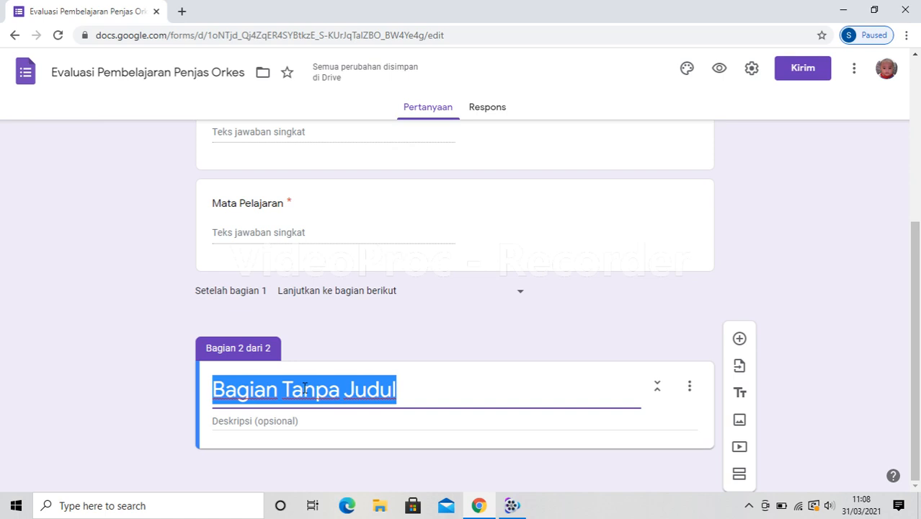
key(Caps_Lock)
text(S)
key(Caps_Lock)
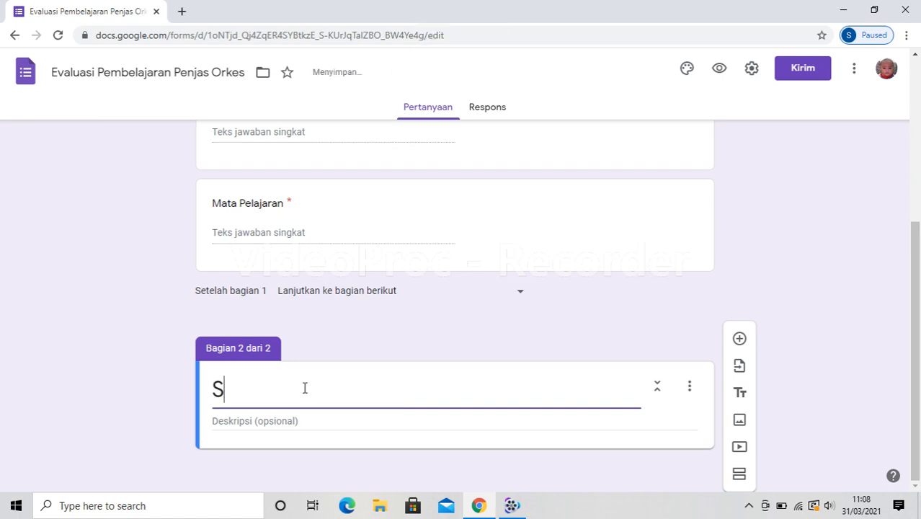
key(BackSpace)
text(P)
key(Caps_Lock)
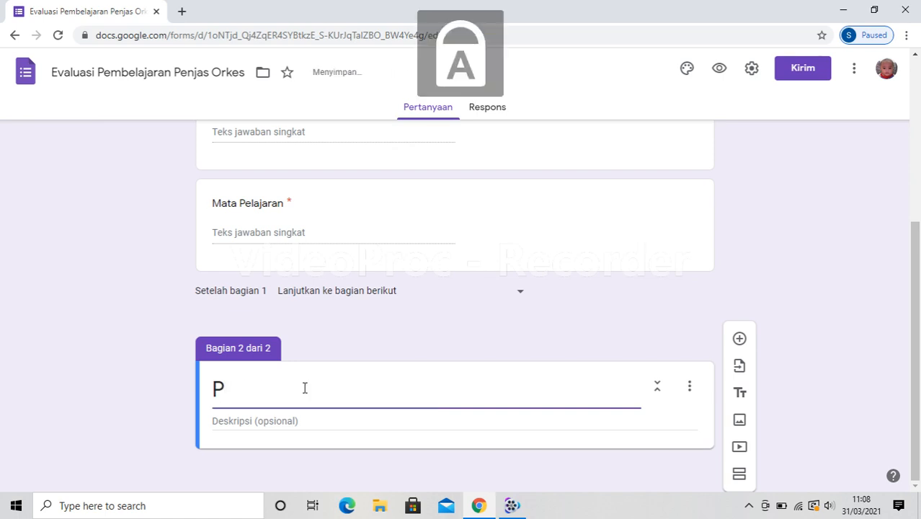
text(ILIHAN G)
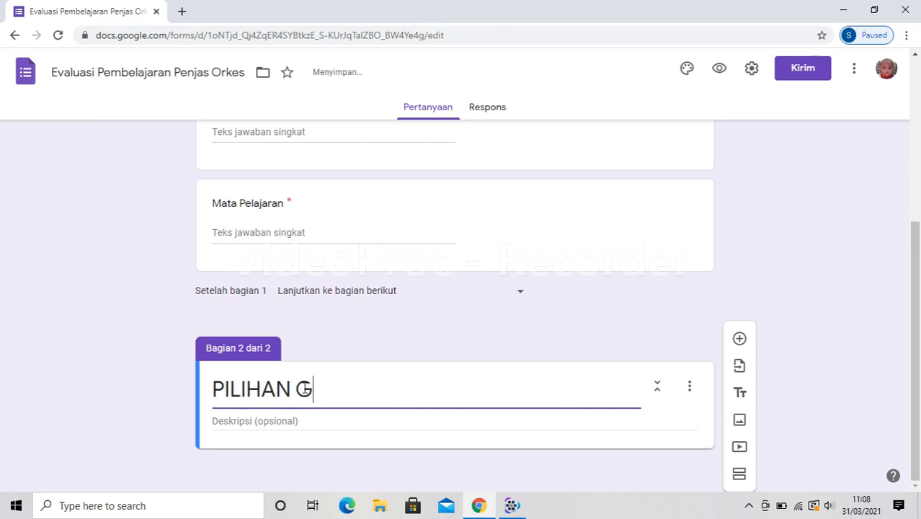
text(ANDA)
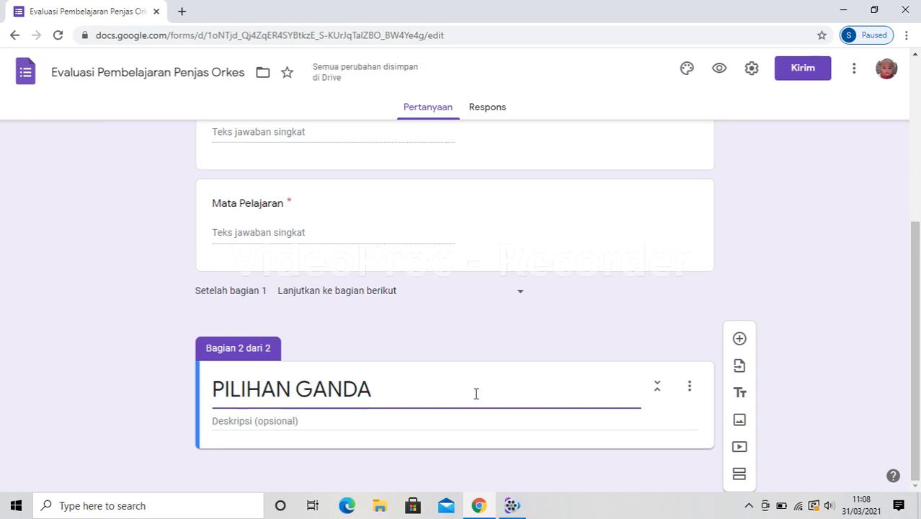
- Enter "Pilihlah salah satu jawaban yang paling tepat !" as the description of the PILIHAN GANDA section
click(283, 422)
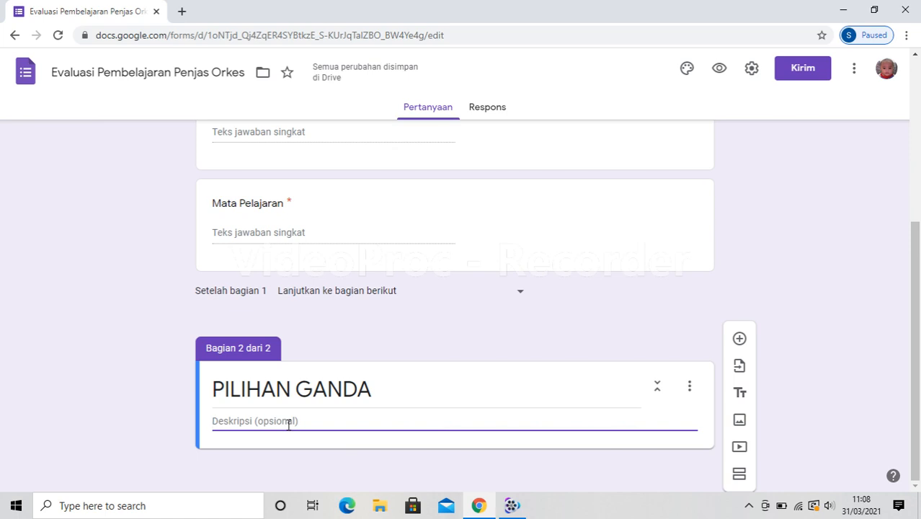
text(P)
key(Caps_Lock)
text(il)
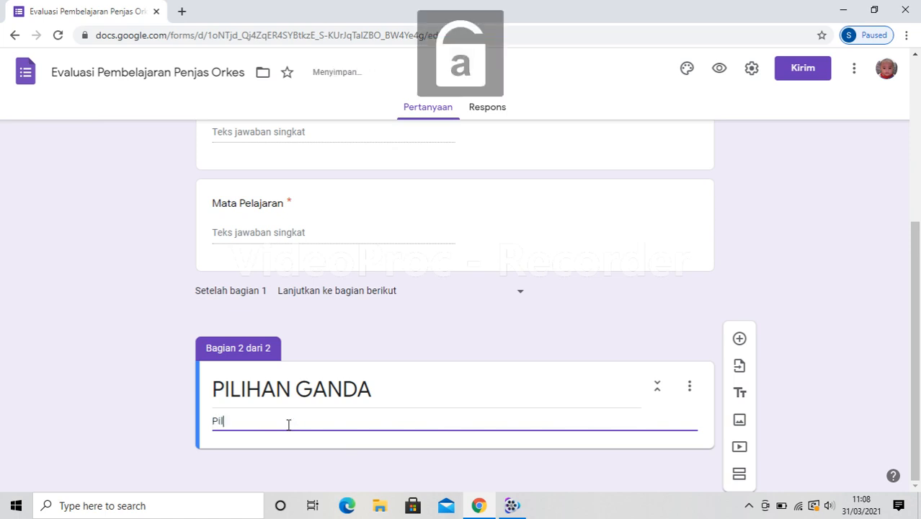
text(ihlah )
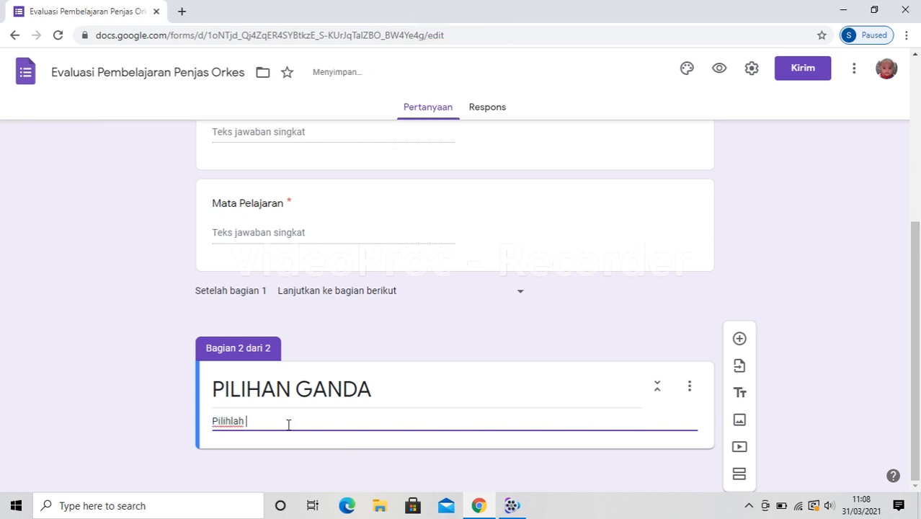
text(salah sa)
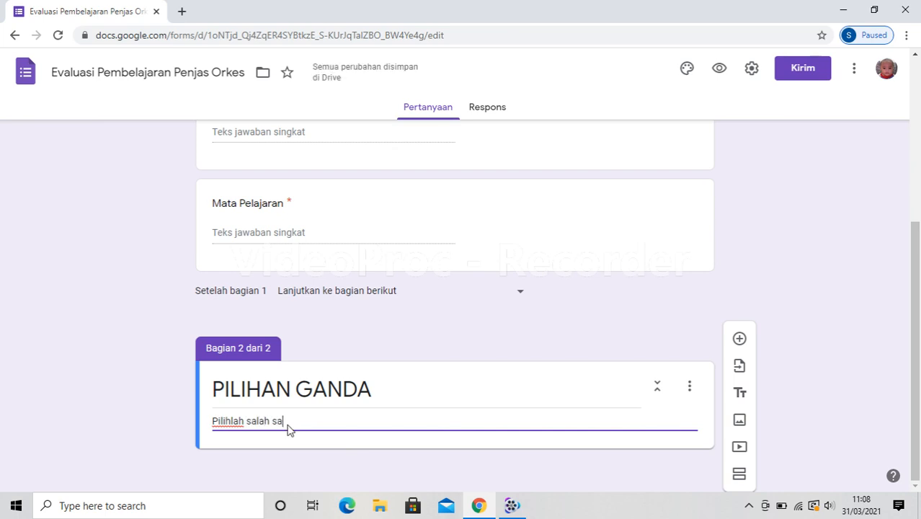
text(tu jawaban yan)
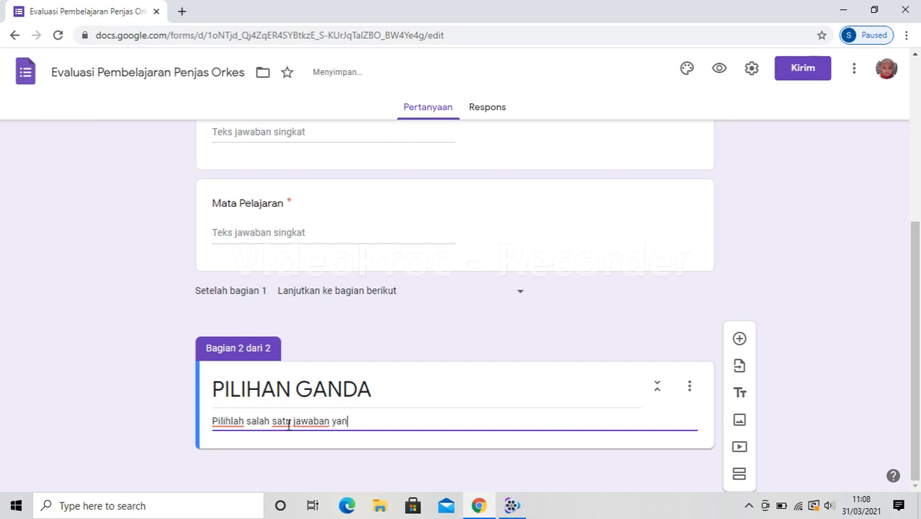
text(g paling t)
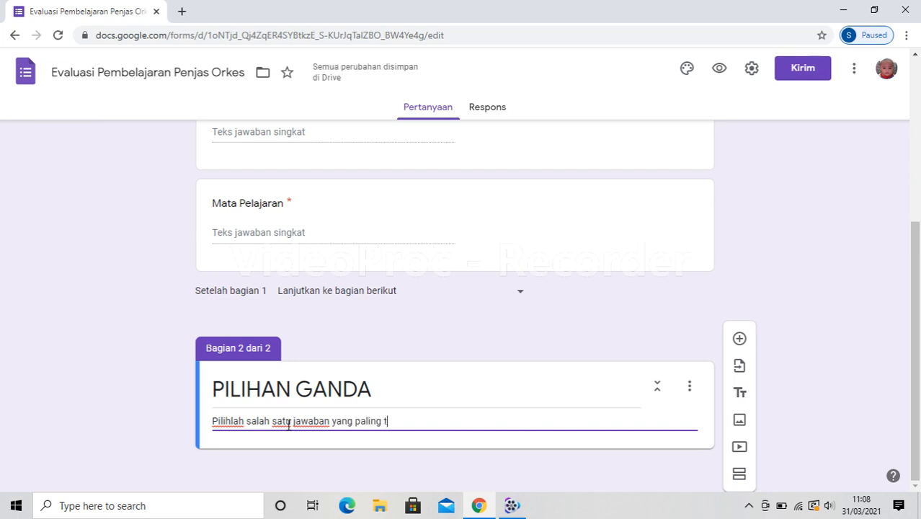
text(epat )
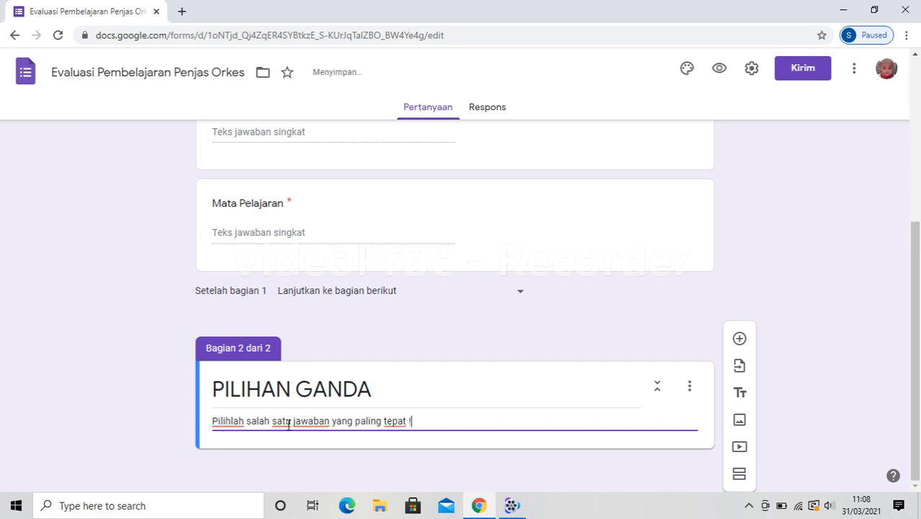
text(!)
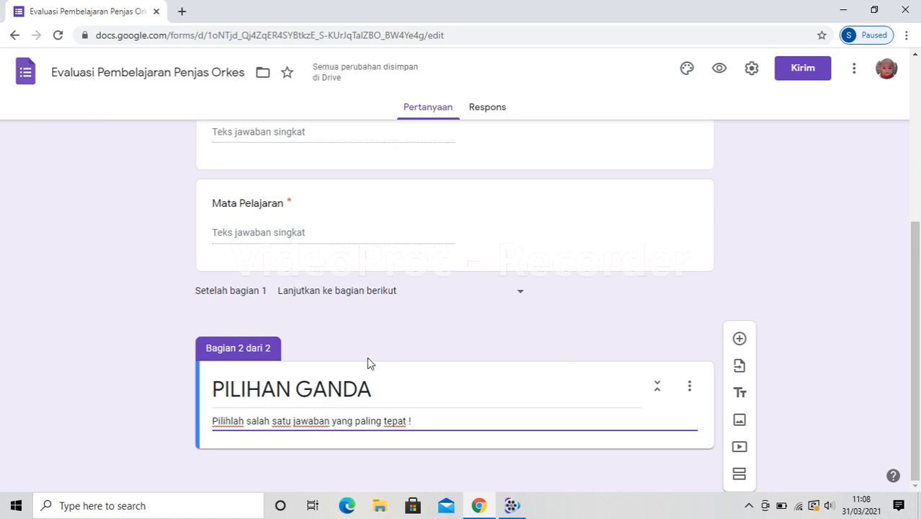
- Add a question to the PILIHAN GANDA section with the text "Gerakan Melompat menggunakan ...."
scroll(281, 334, up, 2)
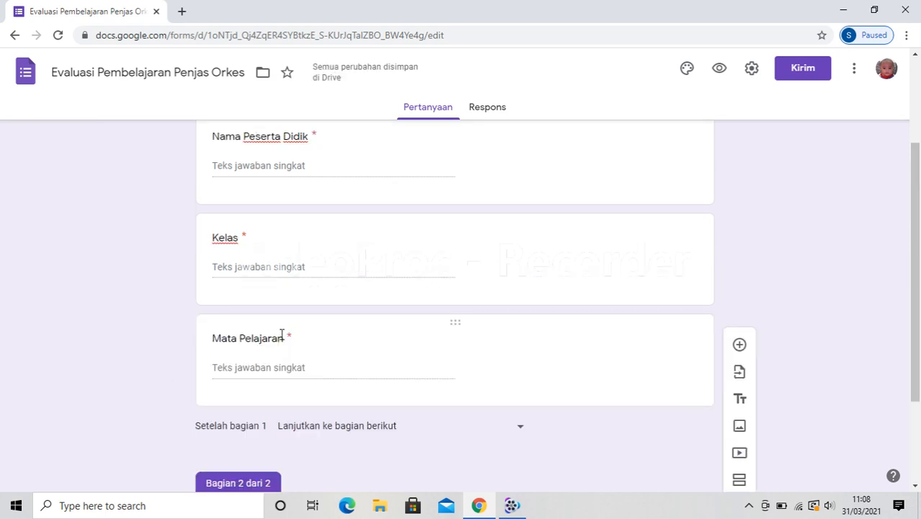
scroll(281, 334, down, 2)
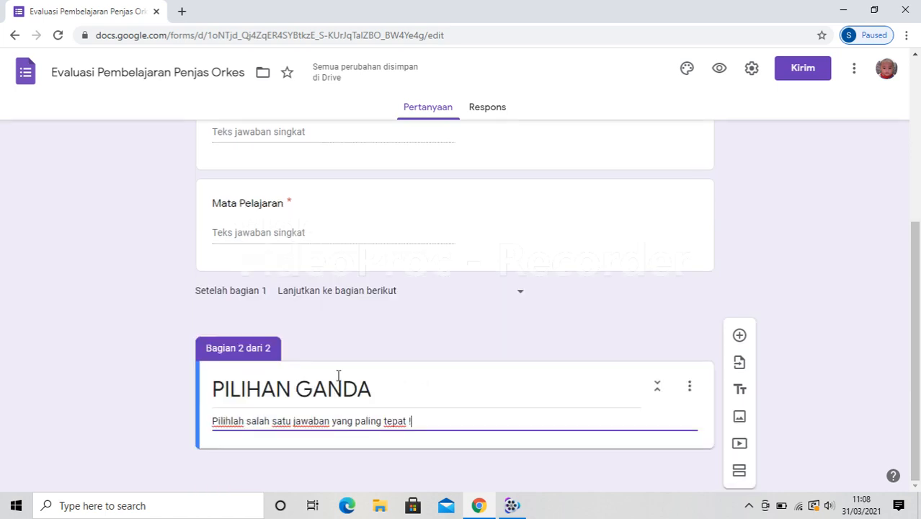
click(740, 340)
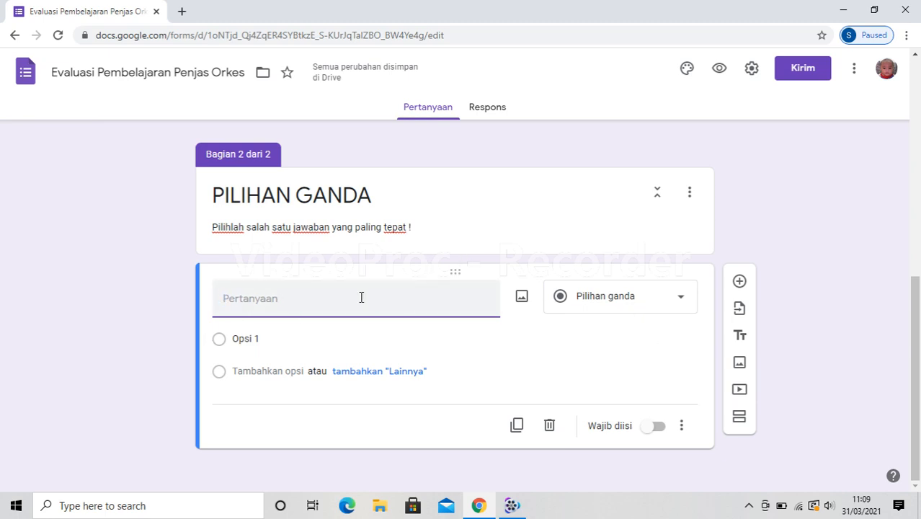
scroll(302, 251, up, 1)
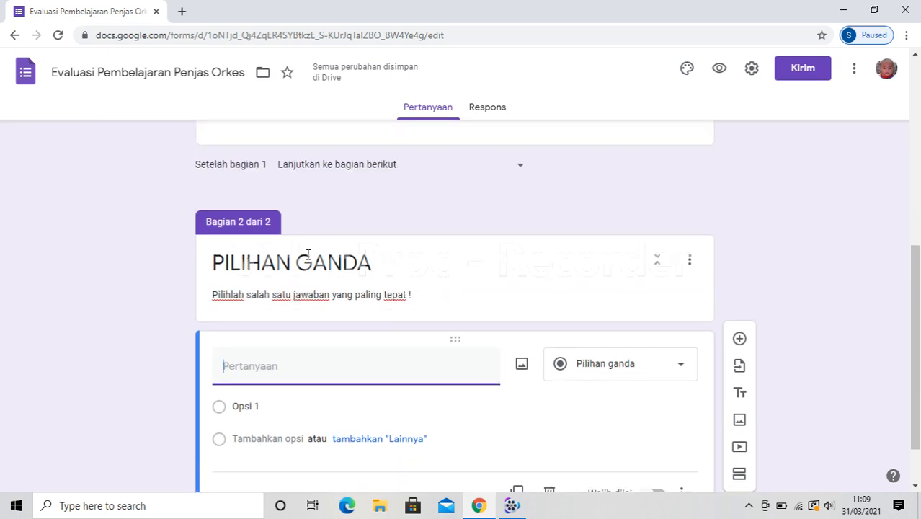
scroll(307, 254, up, 2)
scroll(254, 201, down, 3)
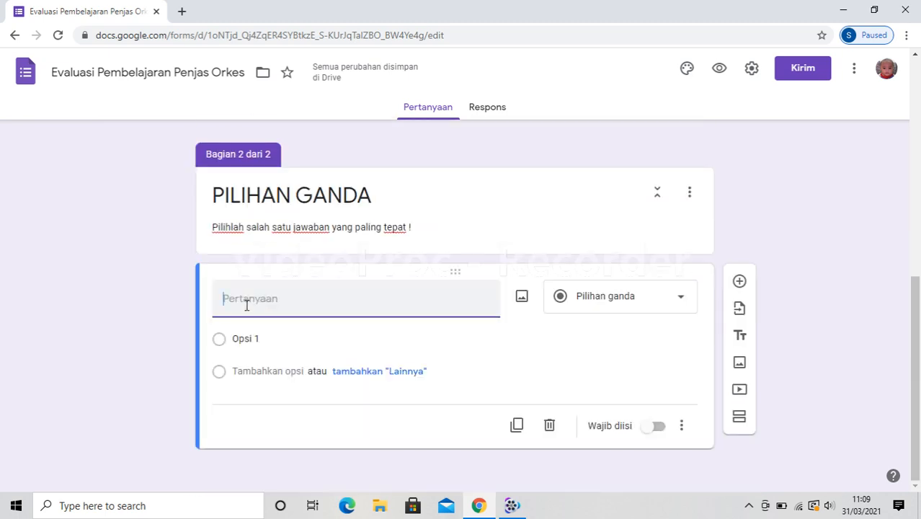
click(270, 303)
text(Gera)
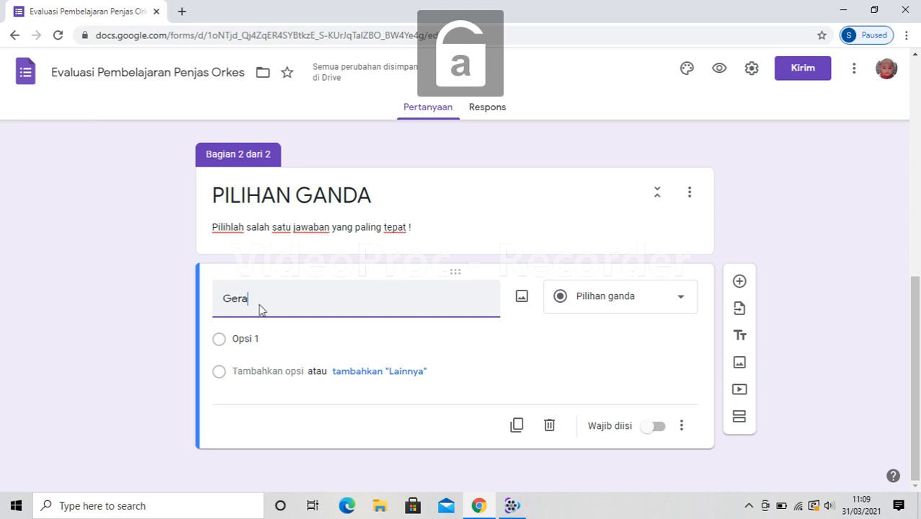
text(kan Me)
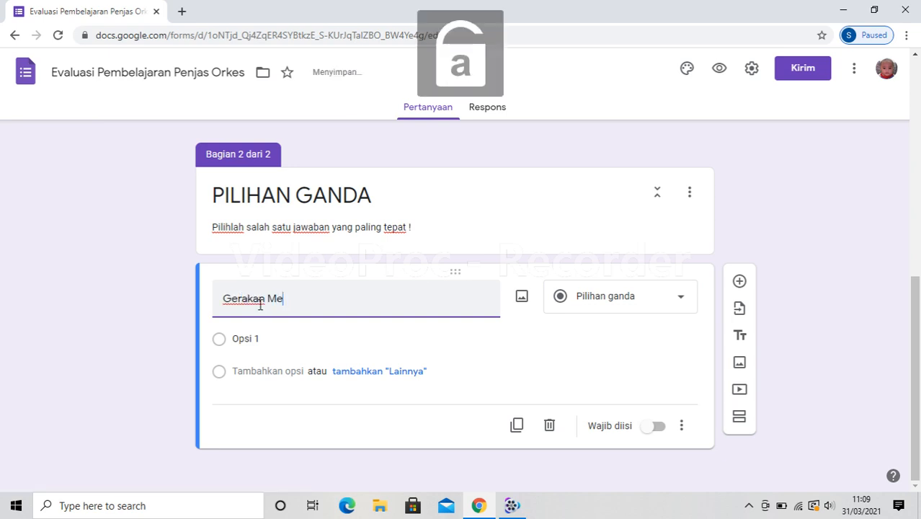
text(lompat m)
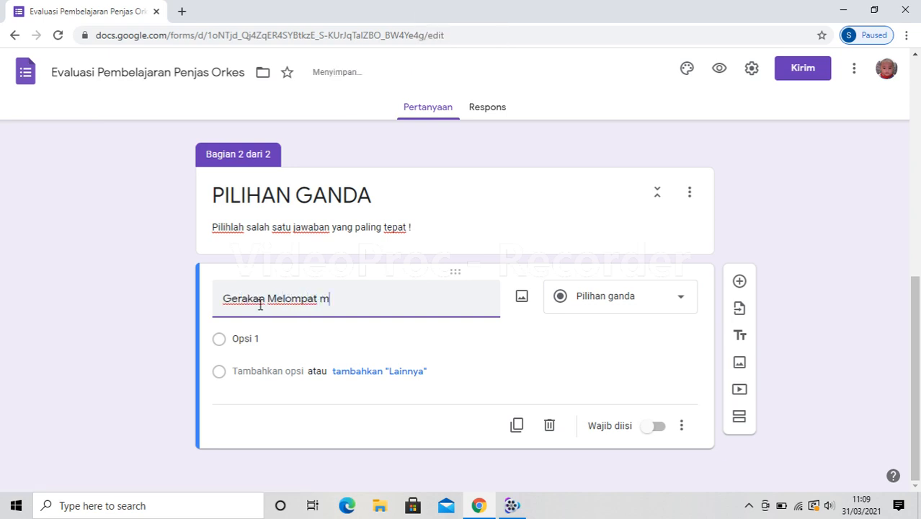
text(enggunn)
text(kan ..)
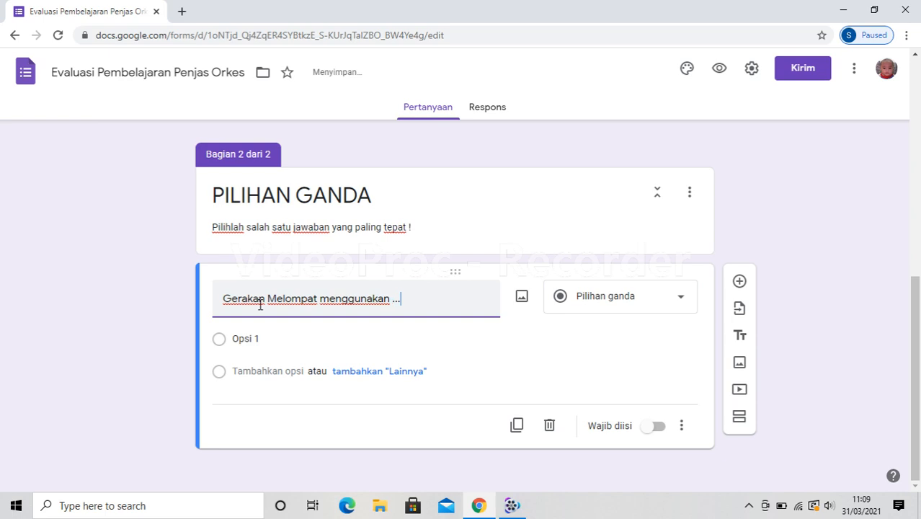
text(.)
- Enter the answer options "Tangan", "Kaki" and "Kepala" for the "Gerakan Melompat menggunakan ...." question
click(249, 339)
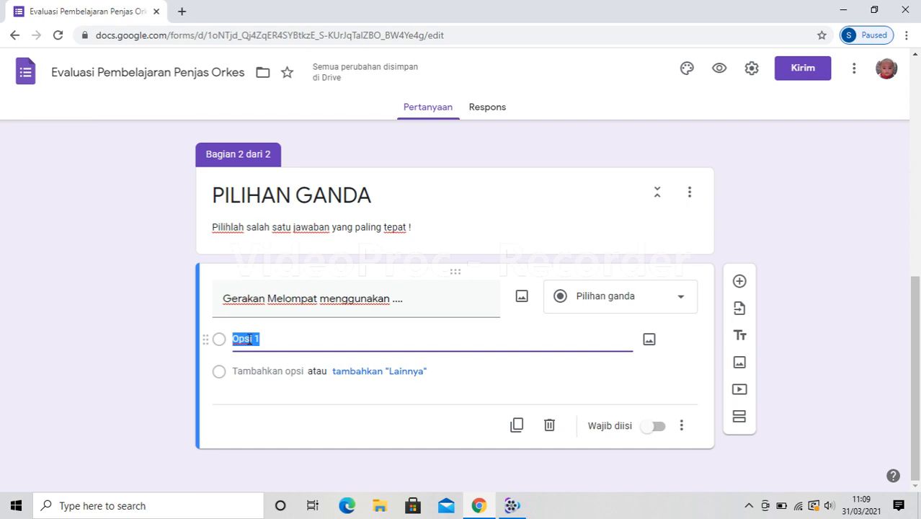
text(Tanga)
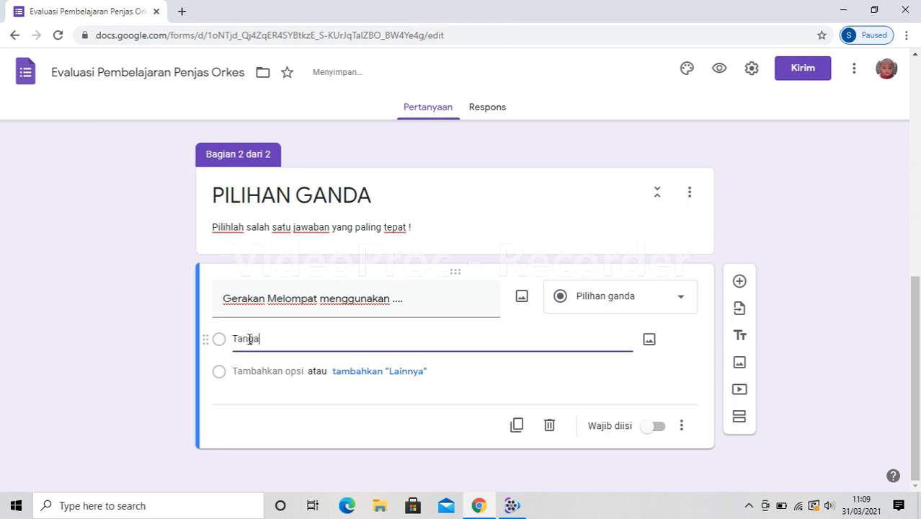
text(n)
click(250, 373)
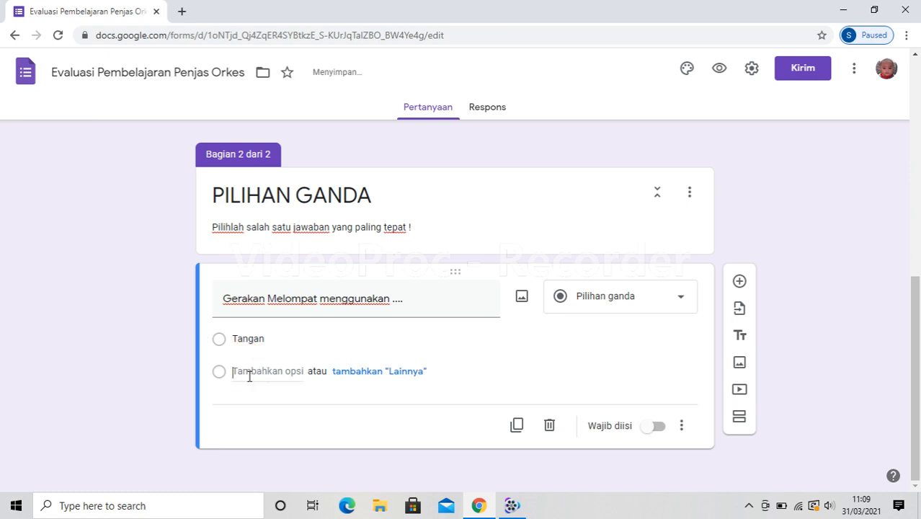
key(Caps_Lock)
text(K)
key(Caps_Lock)
text(aki)
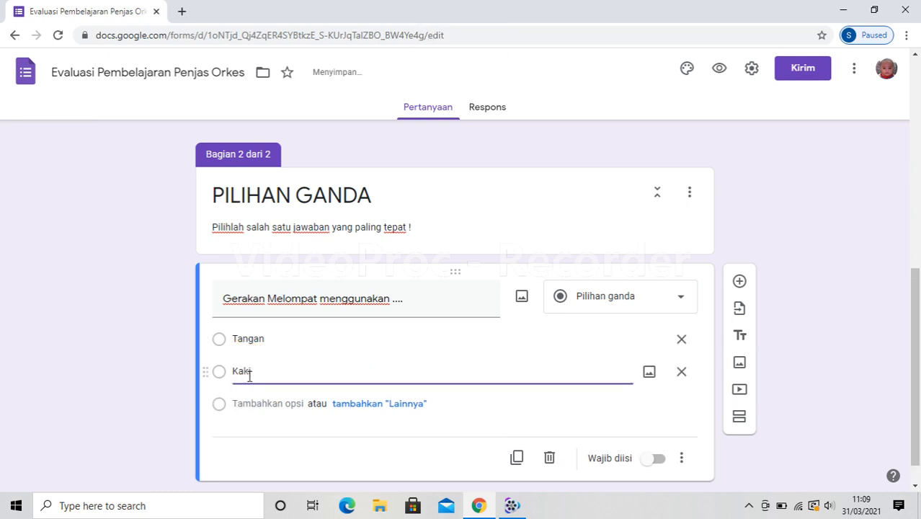
click(246, 404)
key(Caps_Lock)
text(K)
key(Caps_Lock)
text(epala)
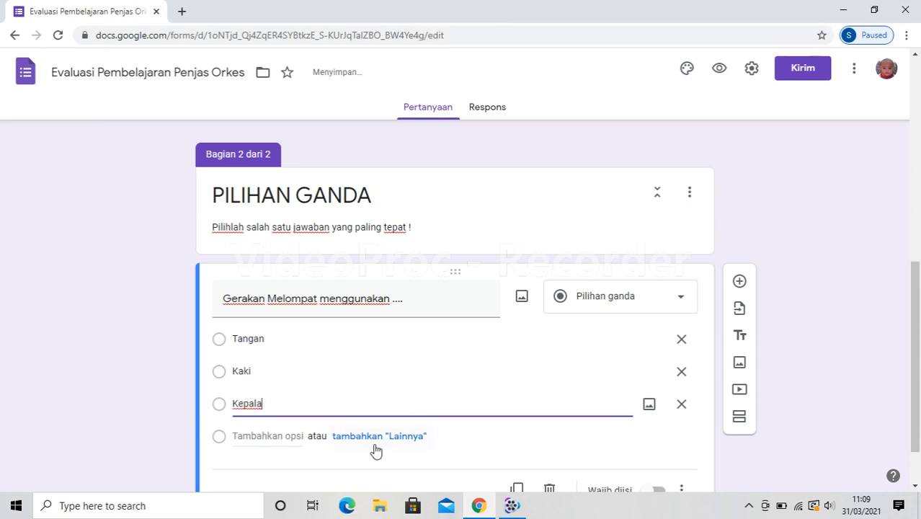
- Open the form's settings and review the general options for e-mail collection, response limits and respondent permissions
scroll(345, 370, down, 1)
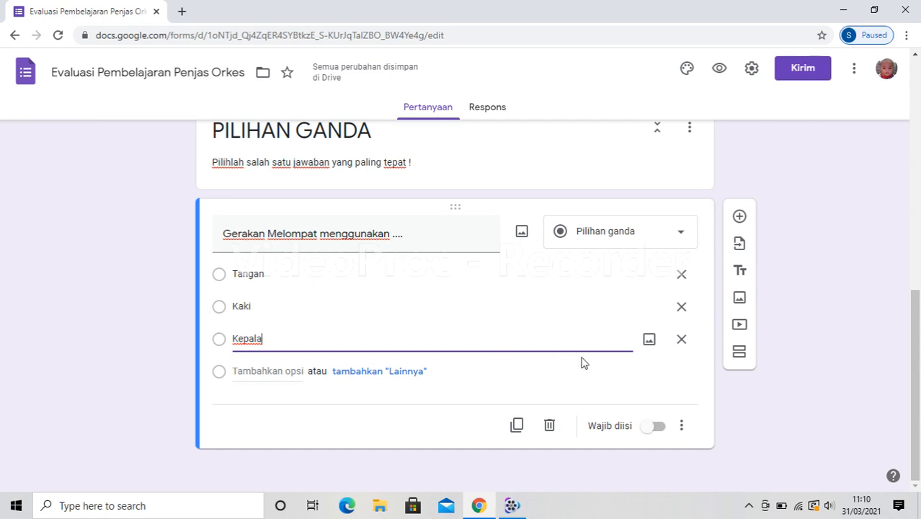
scroll(565, 332, up, 1)
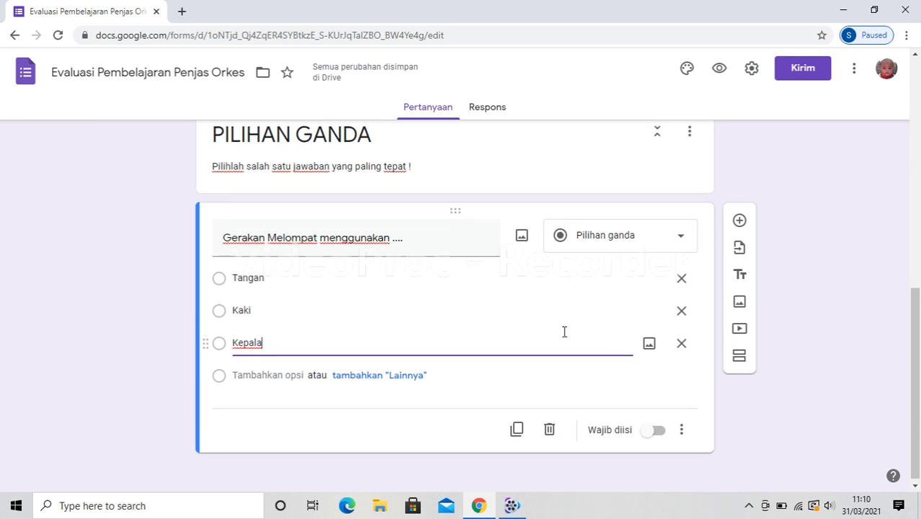
scroll(565, 332, up, 5)
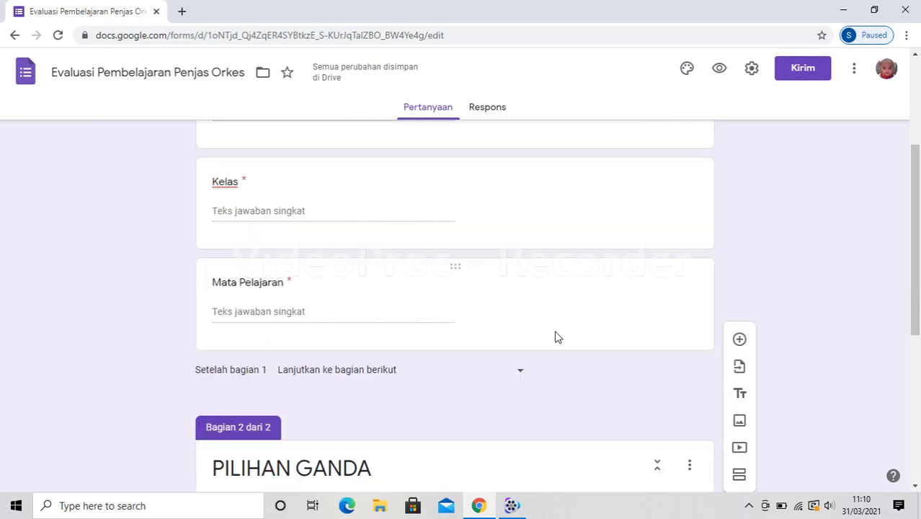
scroll(555, 336, up, 3)
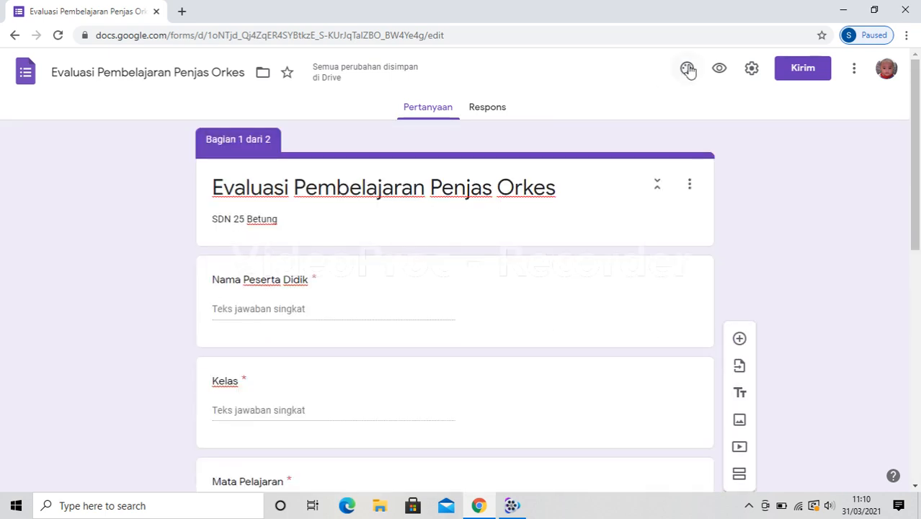
click(751, 70)
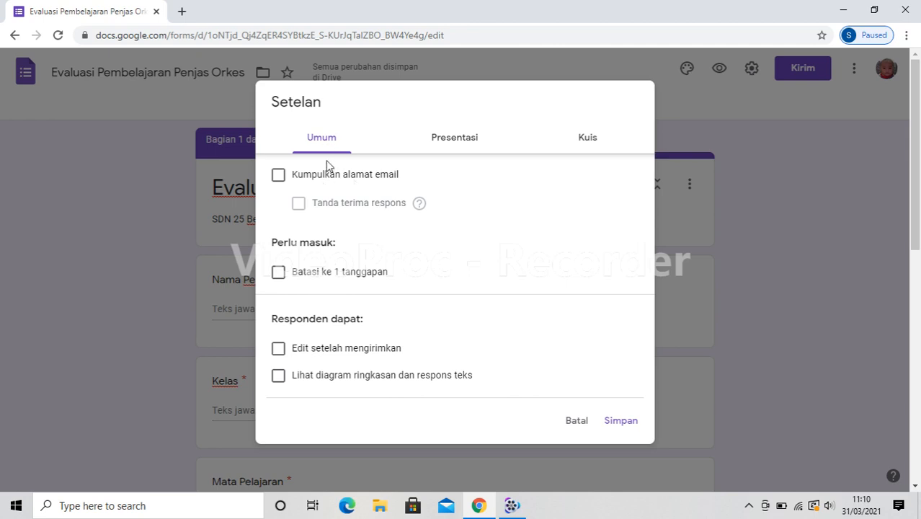
scroll(331, 274, down, 1)
scroll(332, 386, down, 4)
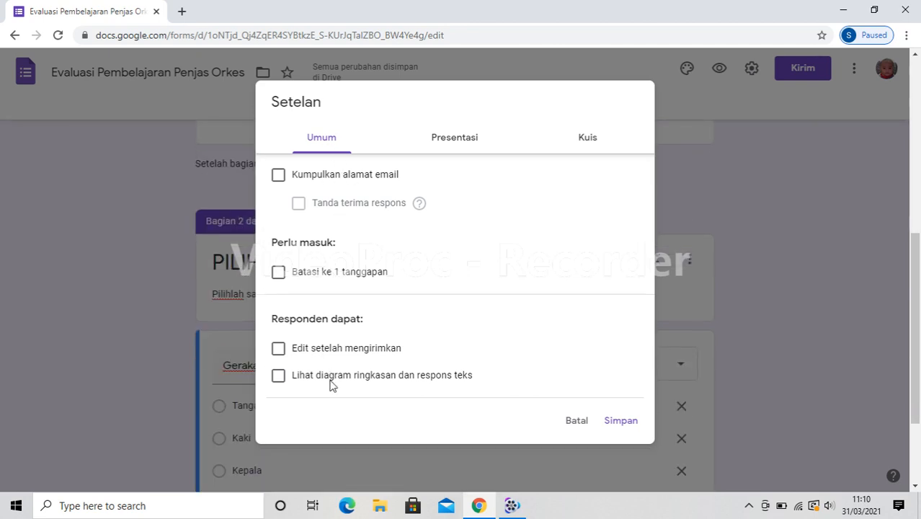
scroll(360, 209, up, 1)
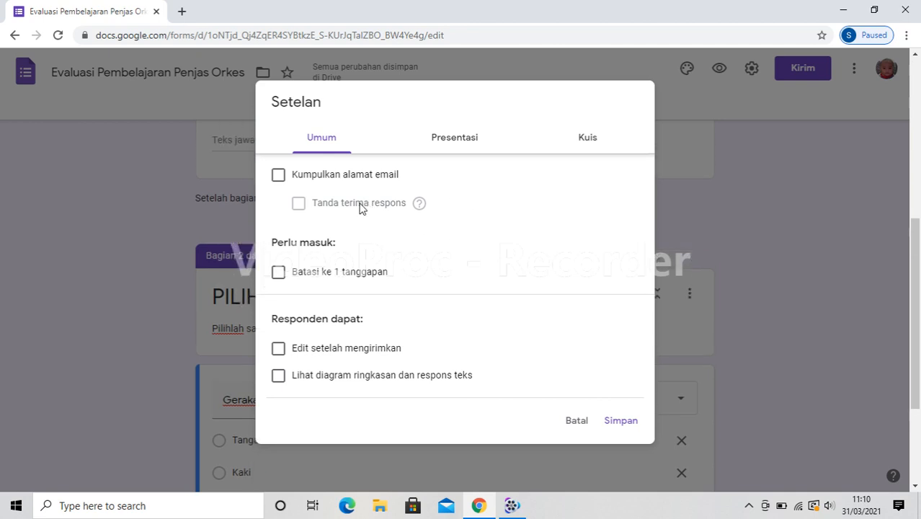
scroll(360, 209, up, 1)
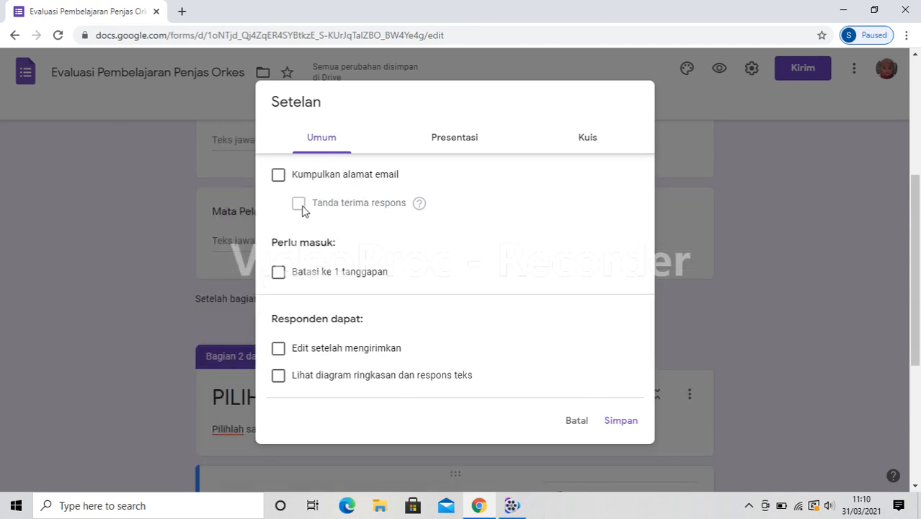
- Set the form's confirmation message to "Terima kasih telah mengerjakan tugas dengan baik" in the presentation settings
click(455, 144)
scroll(434, 202, down, 2)
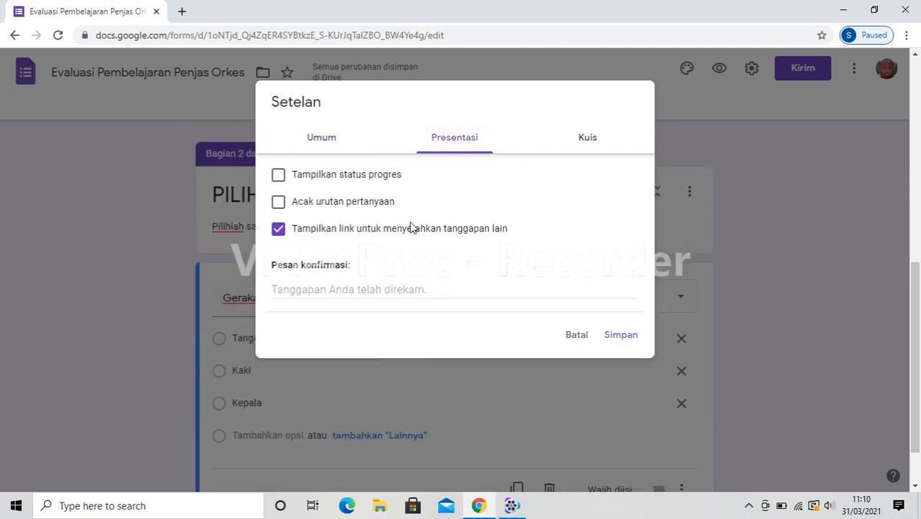
scroll(367, 245, down, 1)
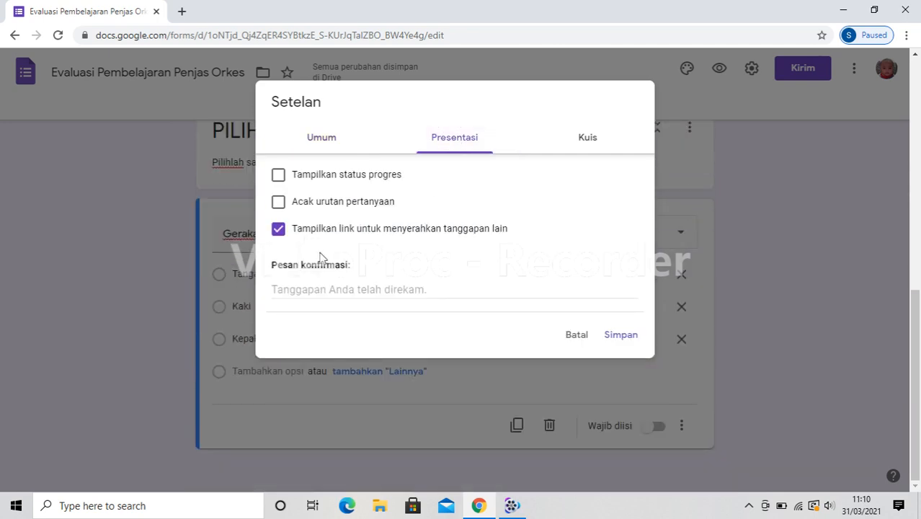
click(299, 289)
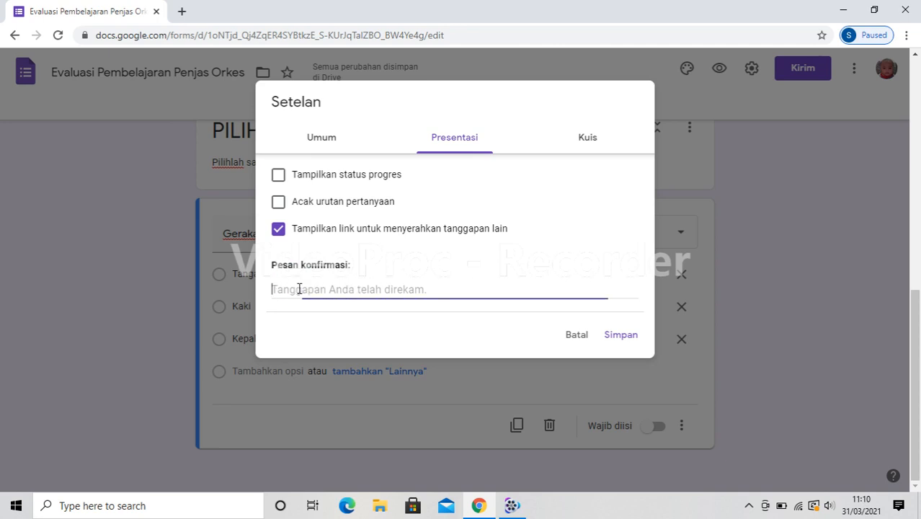
key(Caps_Lock)
text(Ter)
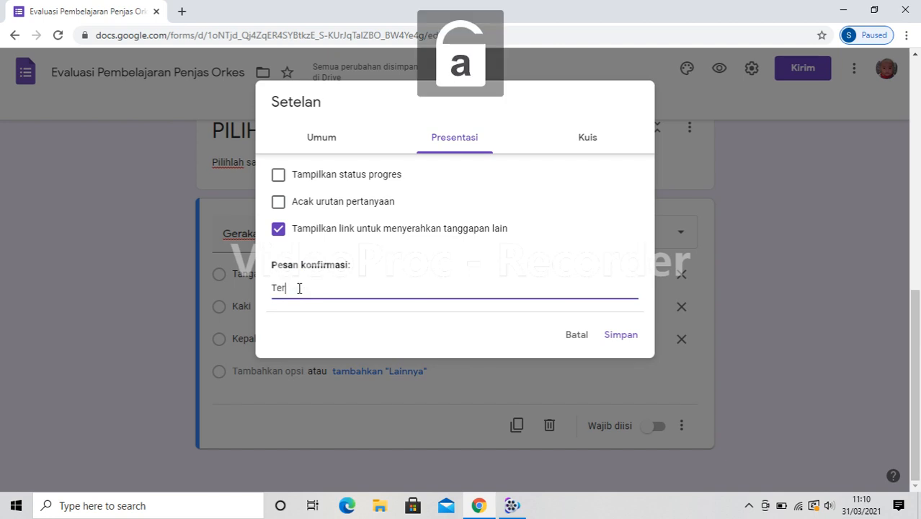
text(ima)
key(Caps_Lock)
key(Caps_Lock)
text(kasih te)
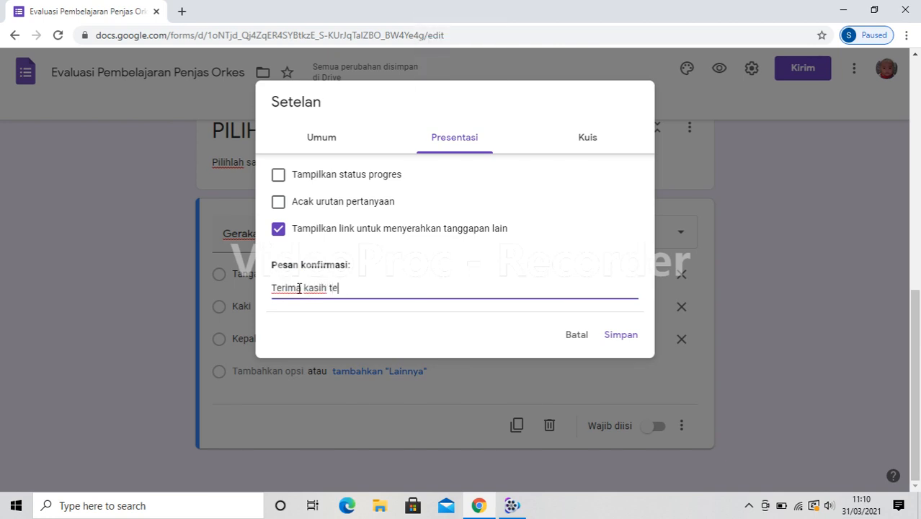
text(lah mengerjakan t)
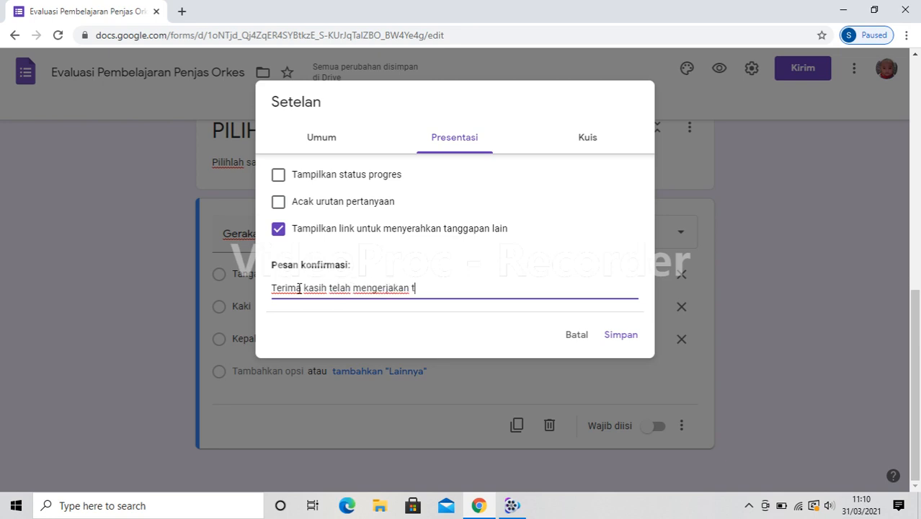
text(ugas dengan baik)
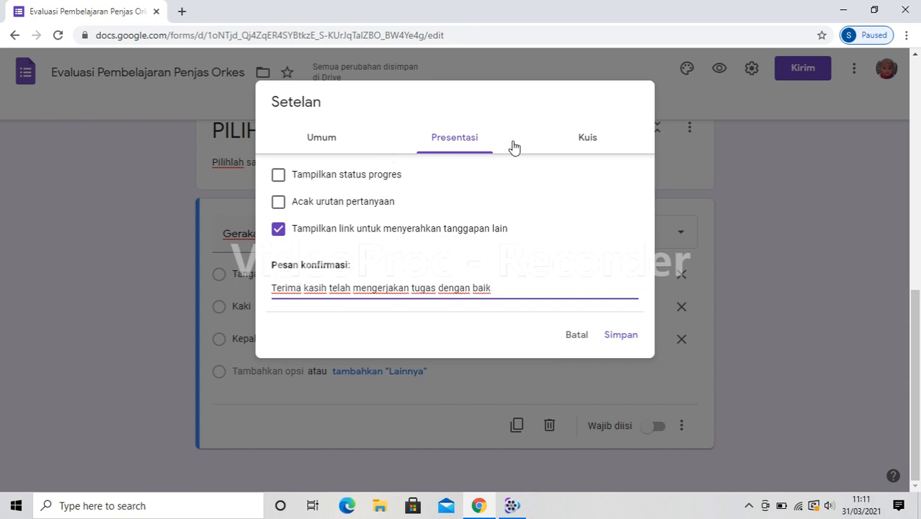
- Turn the form into a quiz in its settings
click(599, 146)
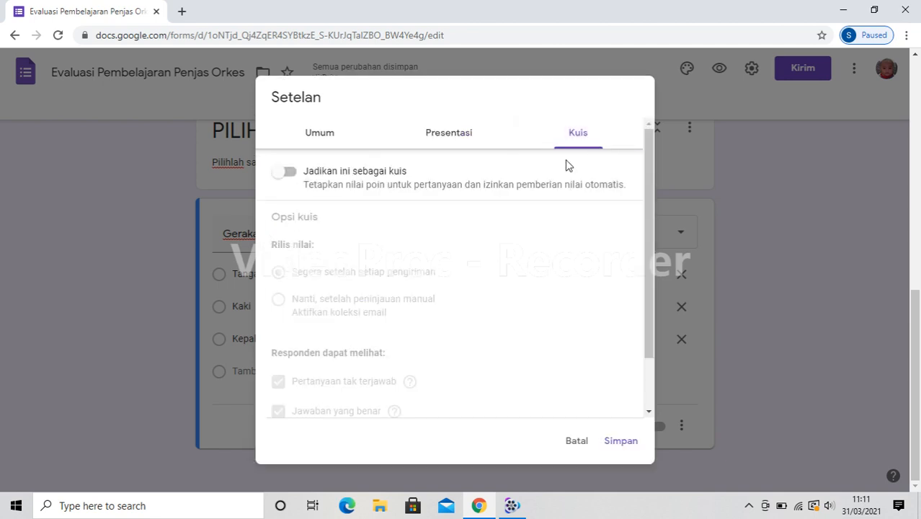
scroll(360, 238, down, 2)
scroll(340, 239, up, 2)
click(295, 180)
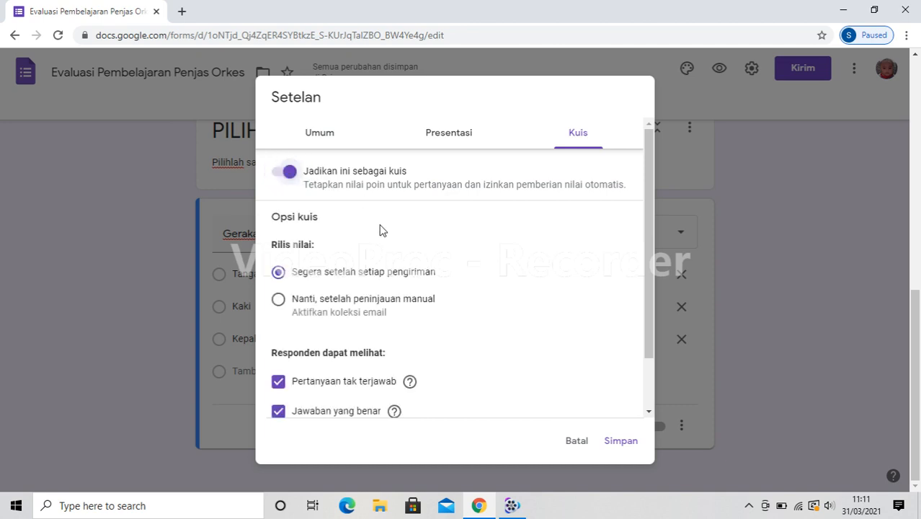
- Release quiz grades only after manual review, hide correct answers from respondents, and save the settings
scroll(336, 230, down, 1)
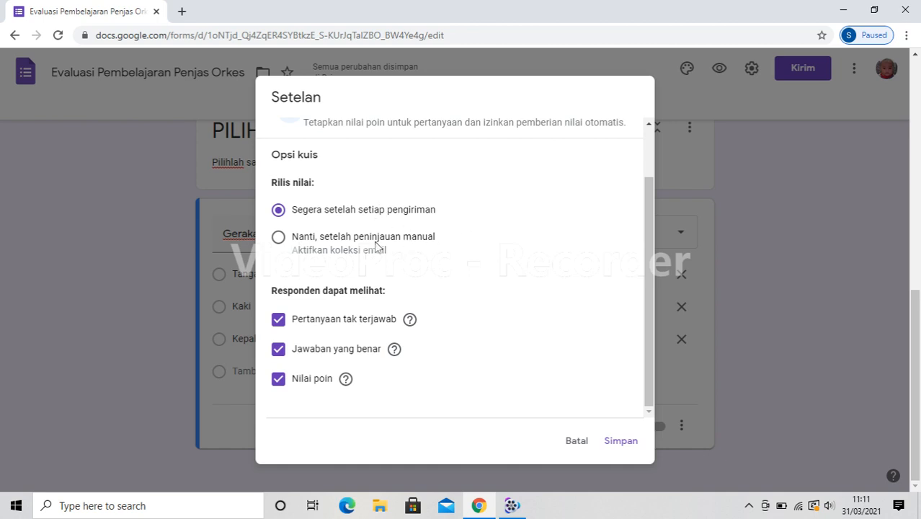
click(279, 243)
click(280, 353)
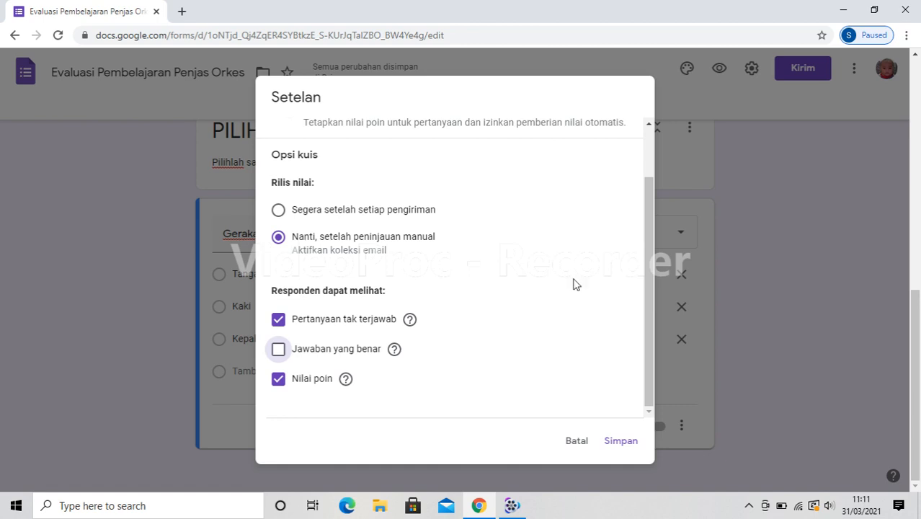
click(612, 445)
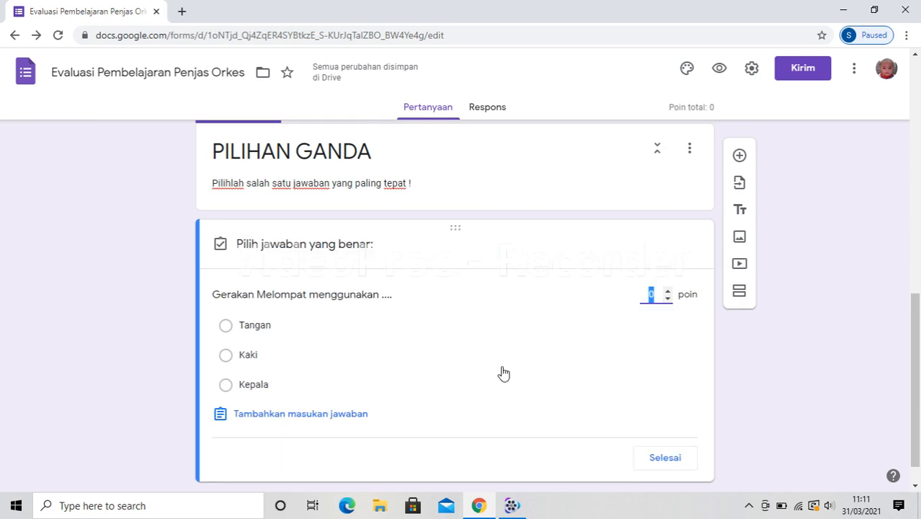
- Mark "Kaki" as the correct answer worth 50 points for the "Gerakan Melompat menggunakan ...." question and make the question required
click(242, 358)
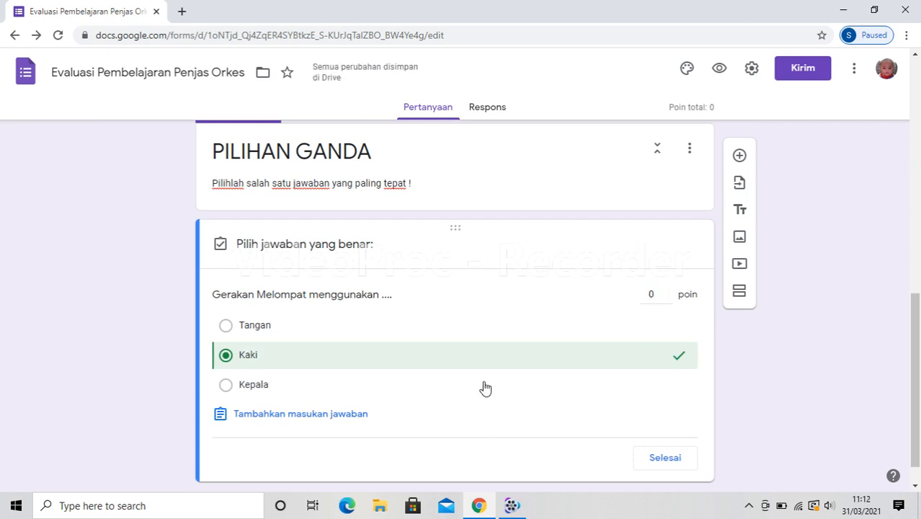
click(650, 295)
text(5)
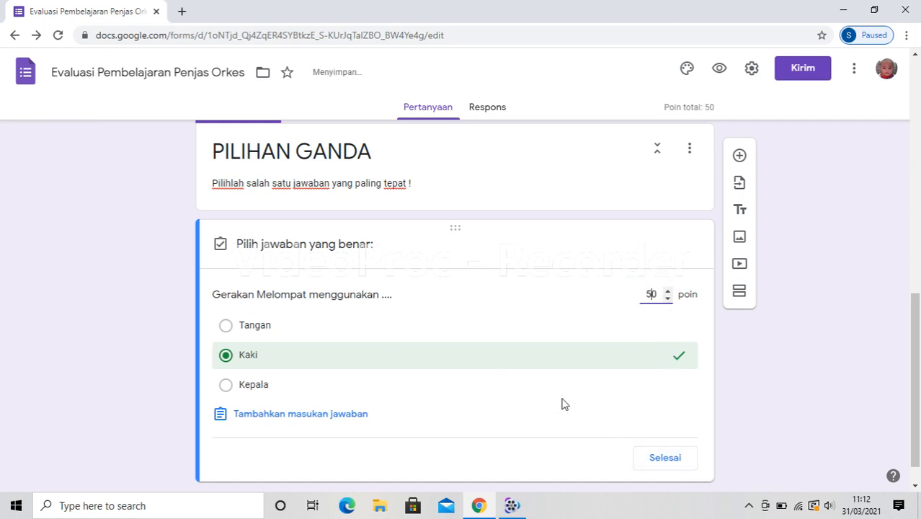
scroll(516, 363, down, 1)
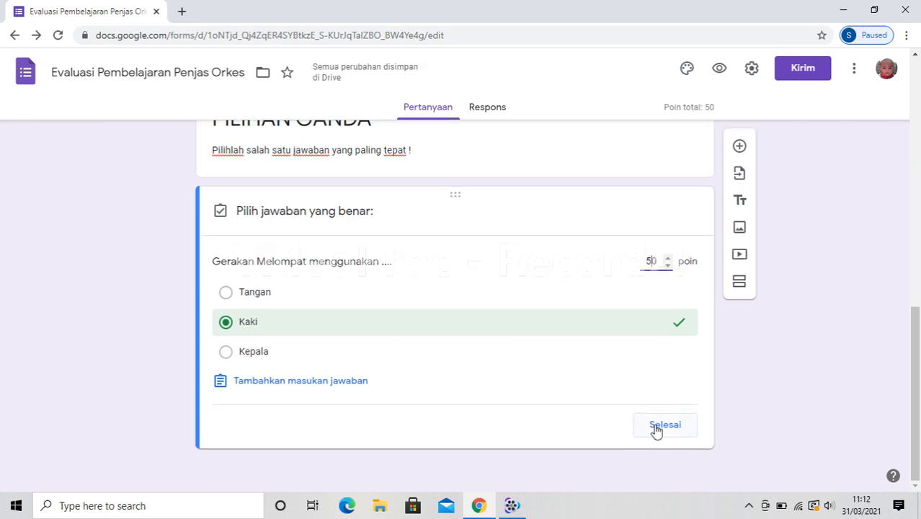
click(656, 430)
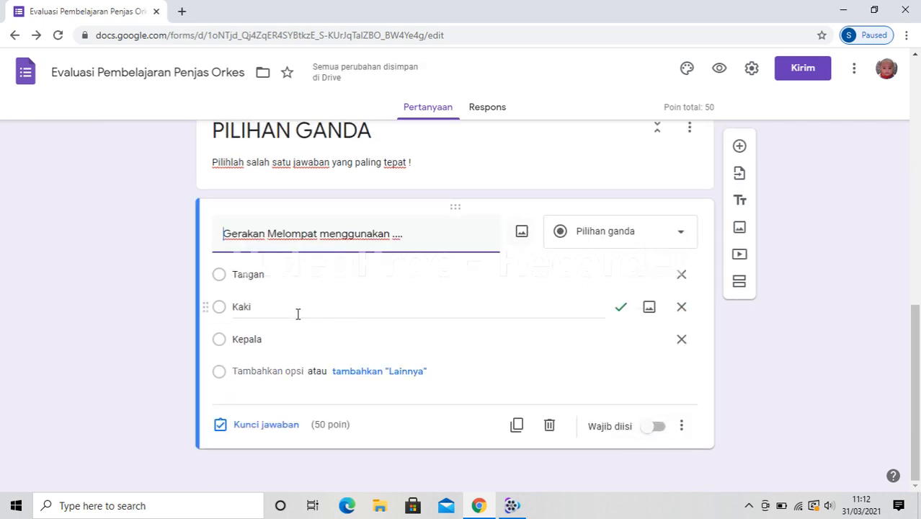
click(660, 428)
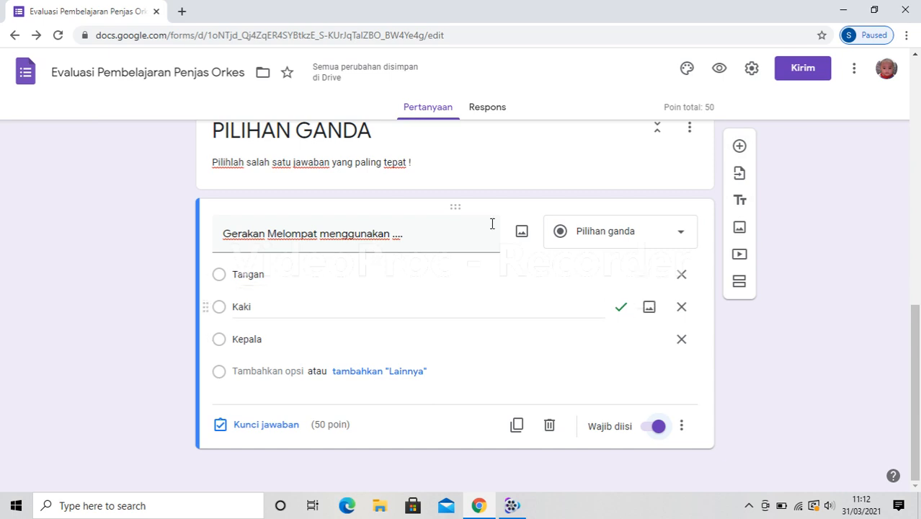
- Create a new spreadsheet for the form's responses, adding "Rekap" in front of the suggested name
scroll(513, 271, up, 10)
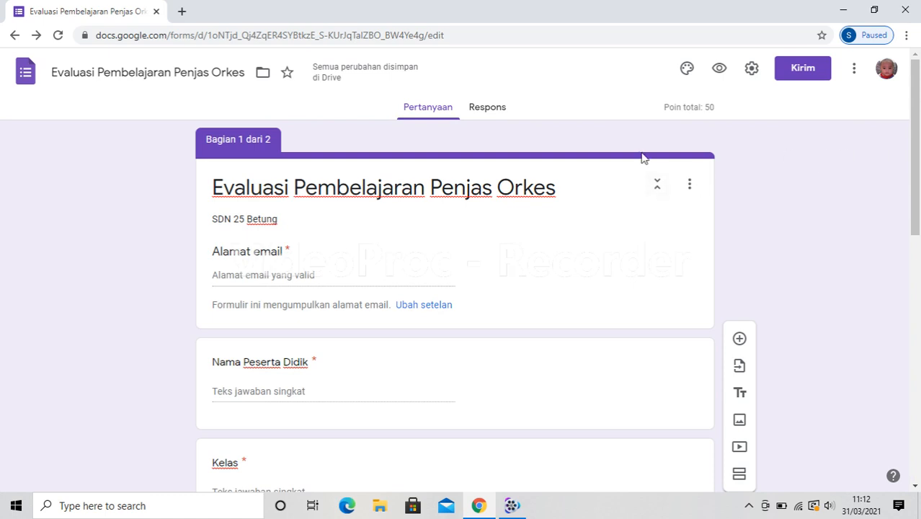
click(483, 113)
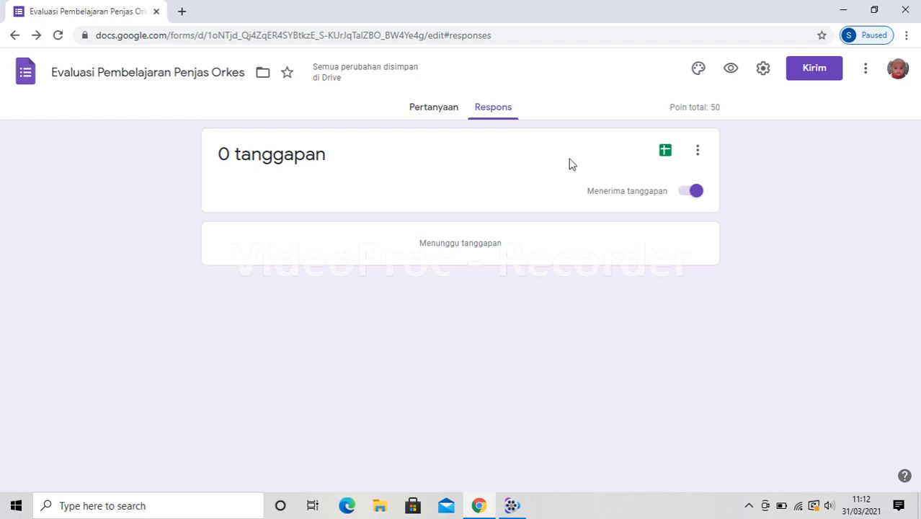
click(664, 155)
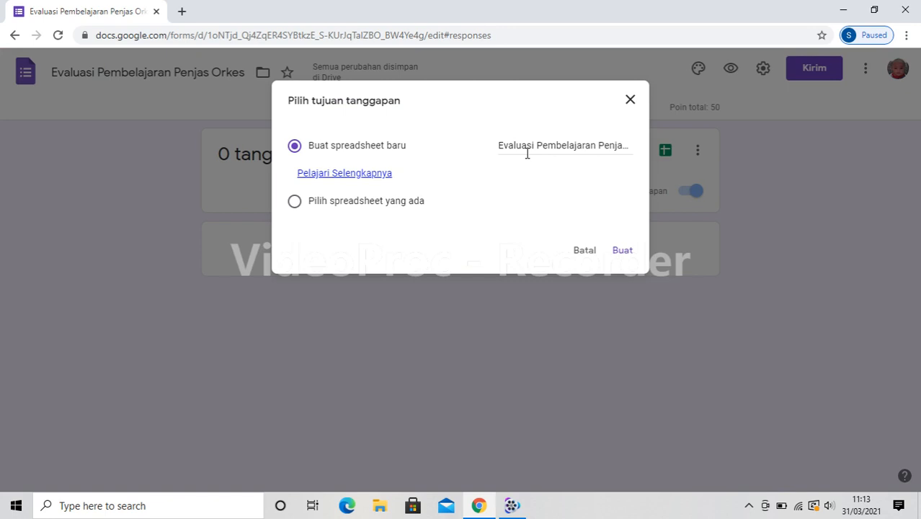
click(500, 146)
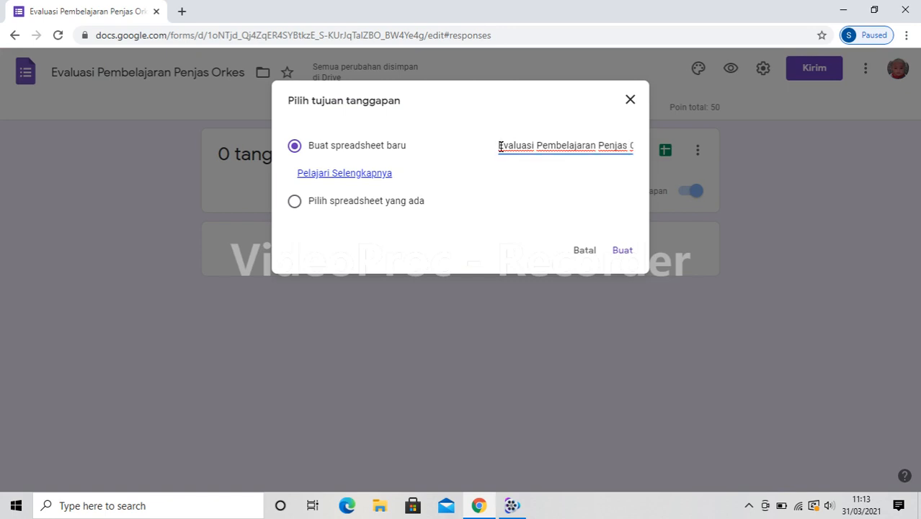
text(a)
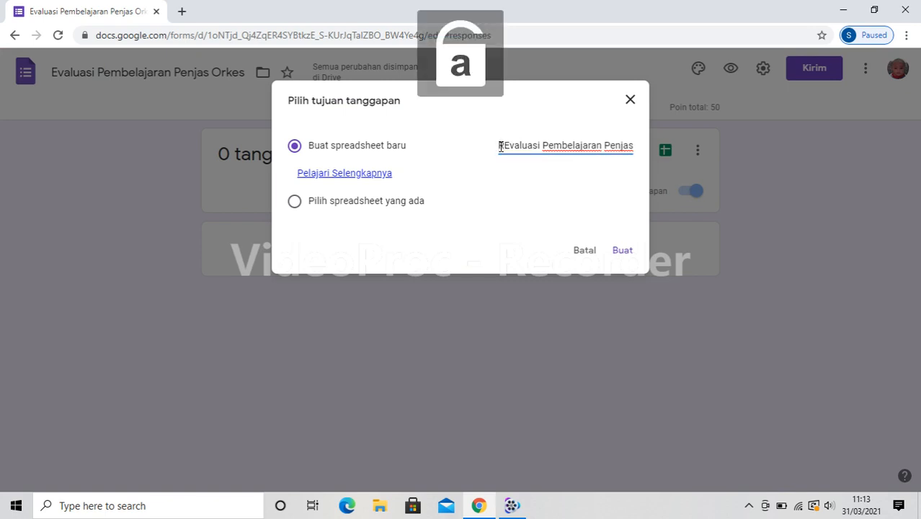
text(ekap)
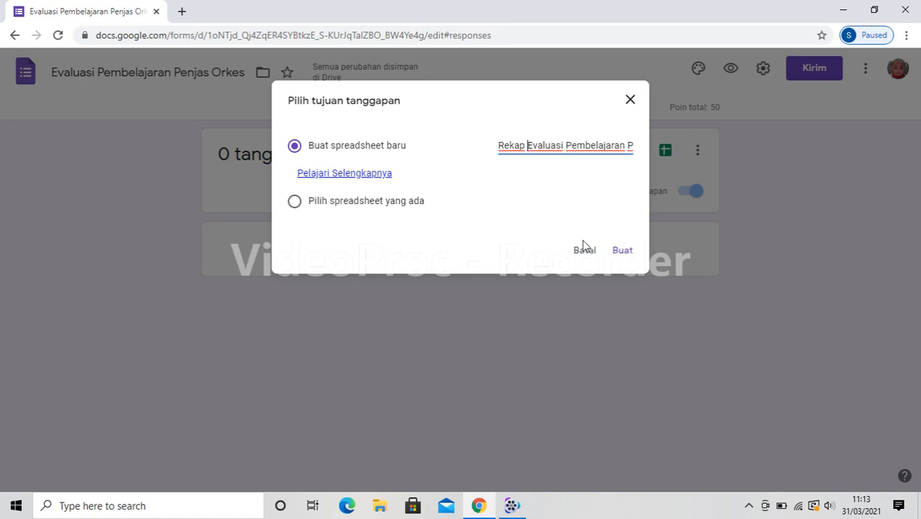
click(622, 250)
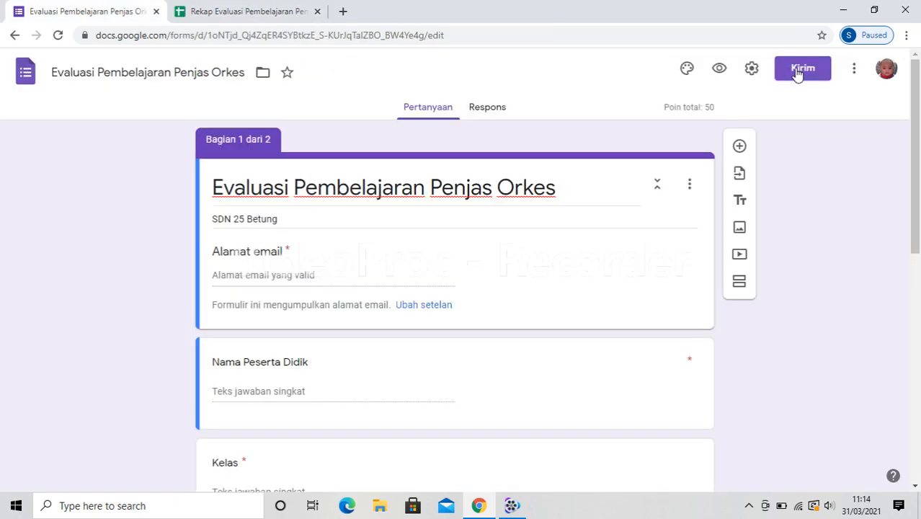
- Copy the form's shortened link and send it to the most recent chat in WhatsApp Web at web.whatsapp.com
click(798, 74)
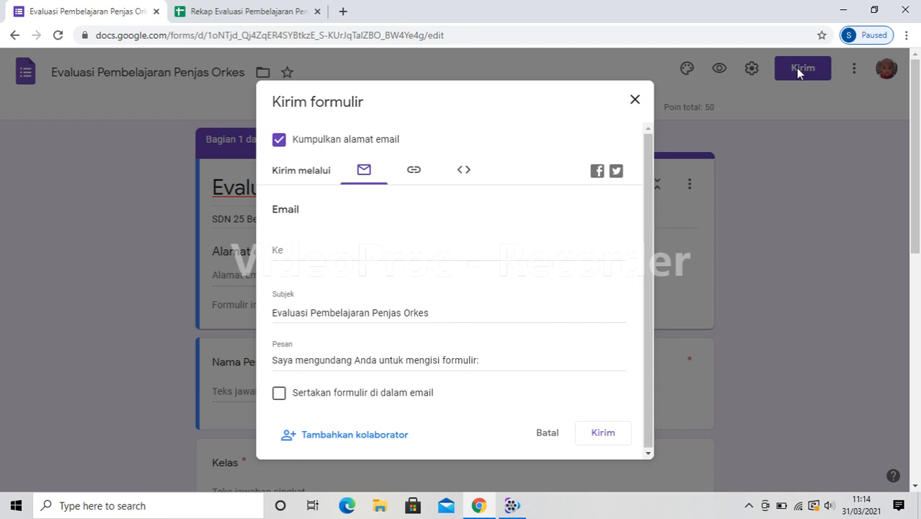
click(413, 169)
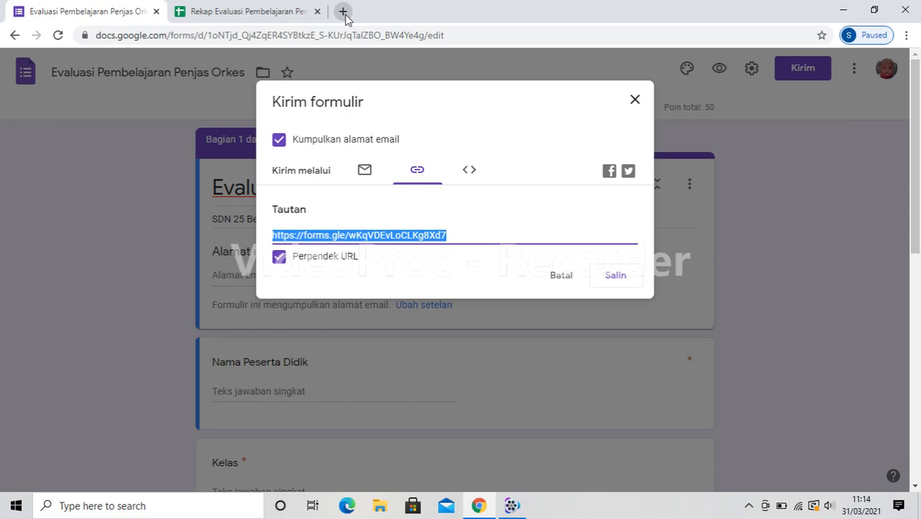
click(344, 11)
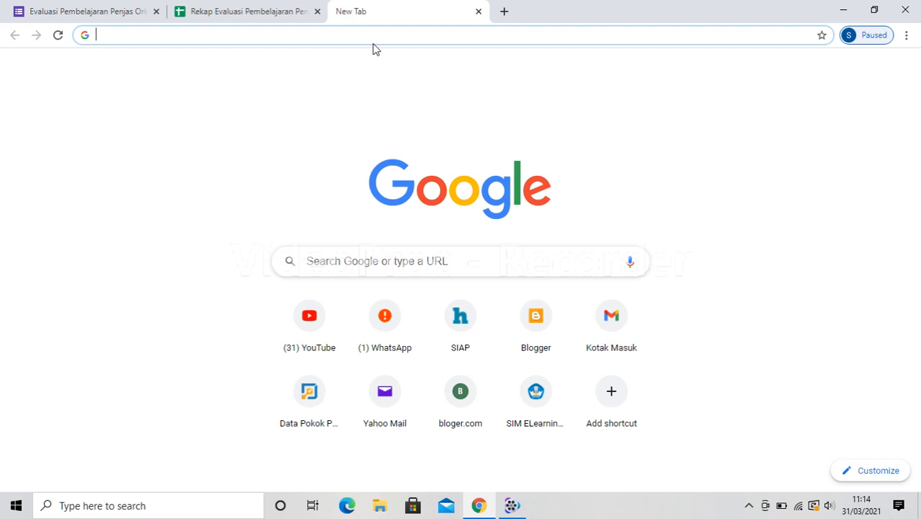
text(web.whatsapp.com)
key(Return)
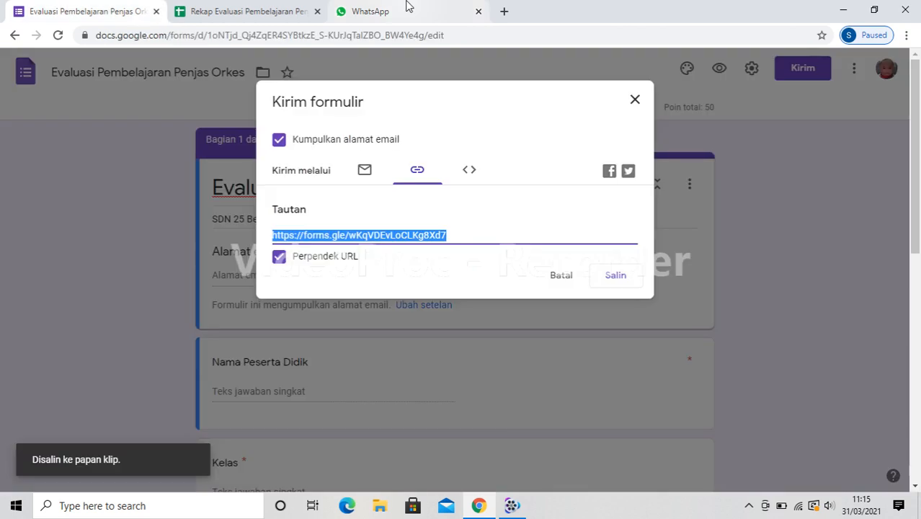
click(408, 6)
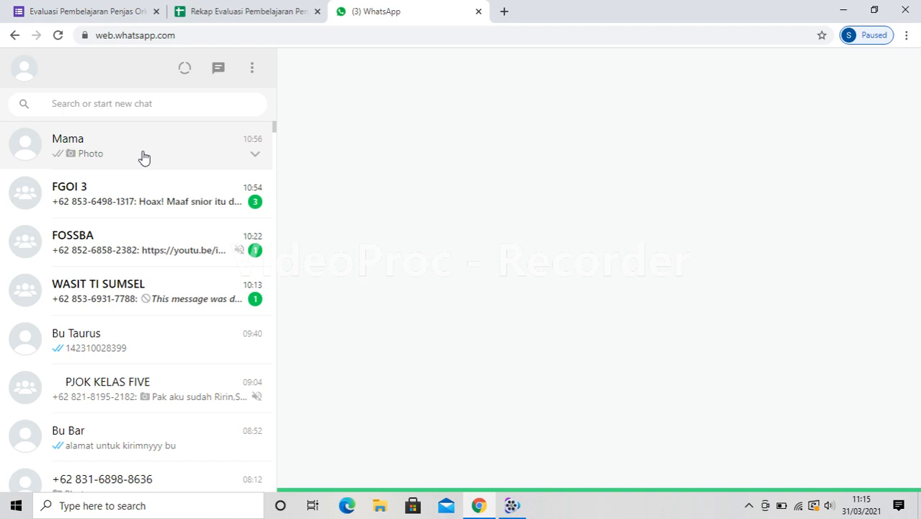
click(143, 158)
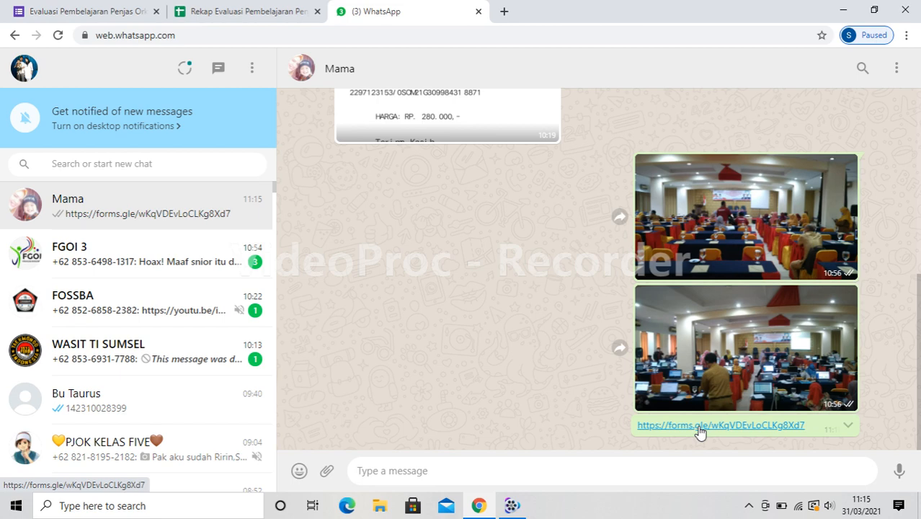
- Open the form from the sent link and turn off e-mail address collection in the form editor
click(699, 427)
click(299, 239)
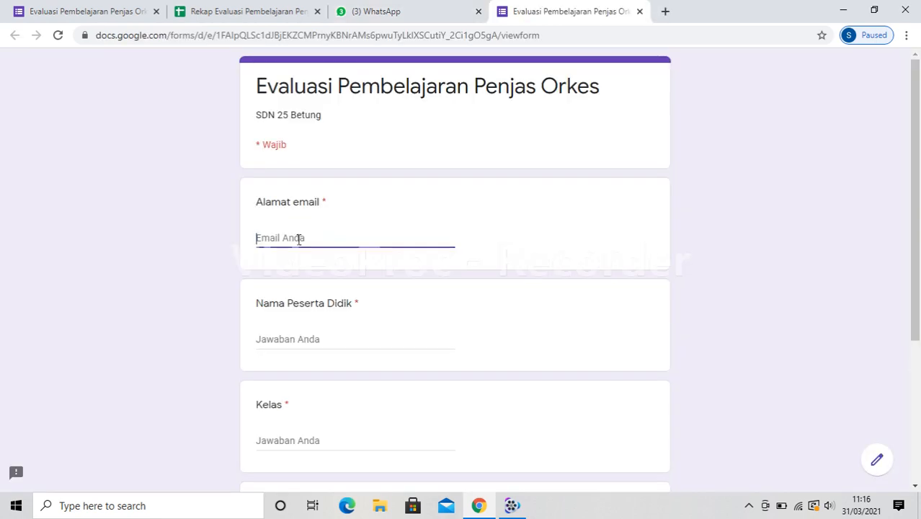
click(111, 16)
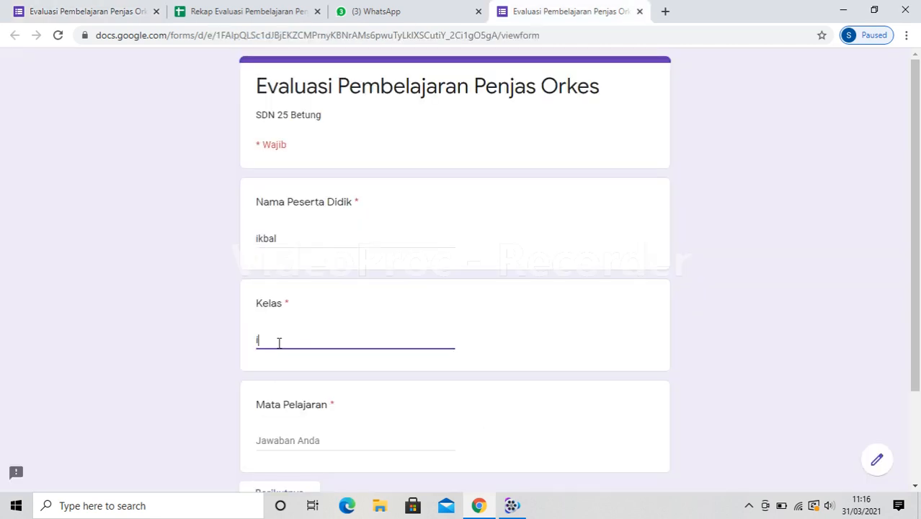
- Submit a test response with the student's name, Kelas 1, Mata Pelajaran "pjok" and the answer "Kaki"
click(285, 445)
text(pjok)
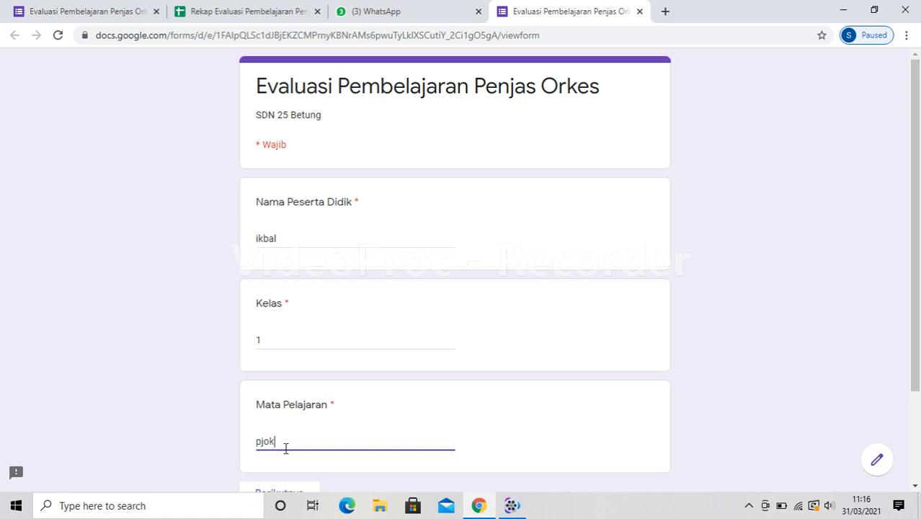
key(Return)
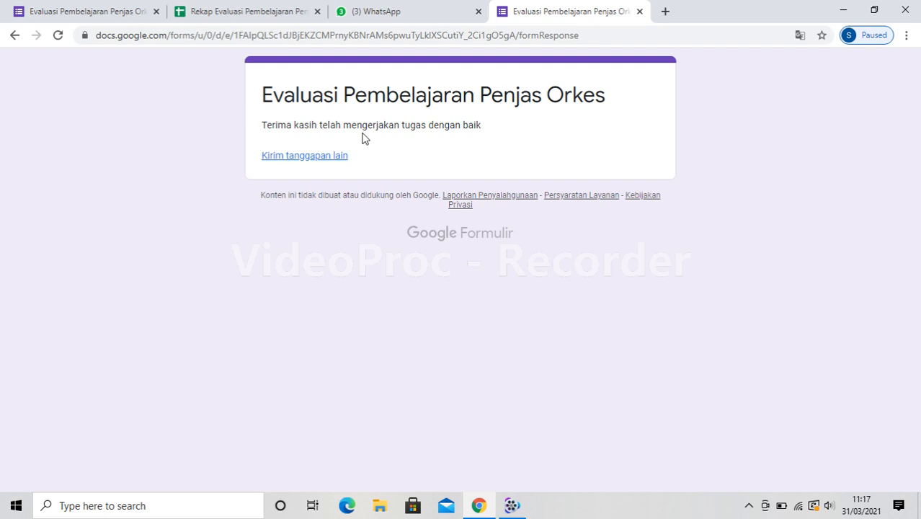
- Check the submitted response in the Rekap spreadsheet, return to the form editor and close the spreadsheet
key(ctrl+2)
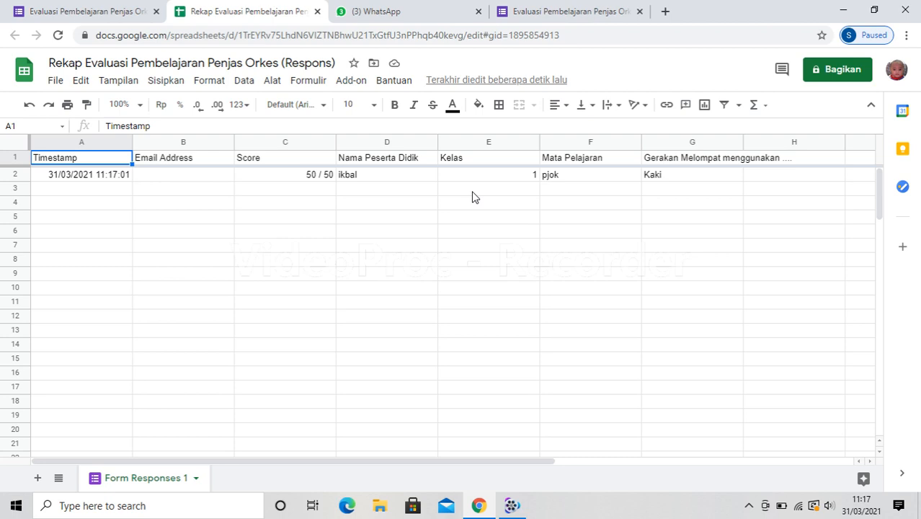
key(ctrl+1)
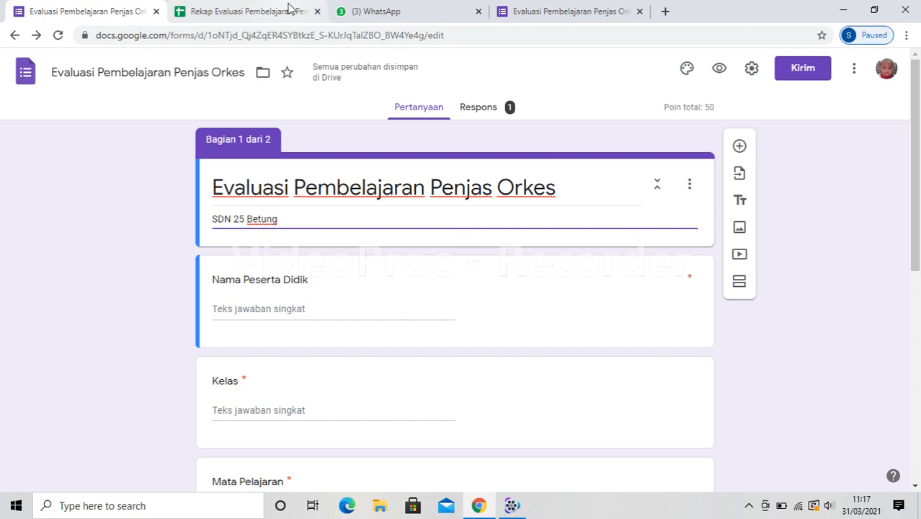
middle_click(289, 7)
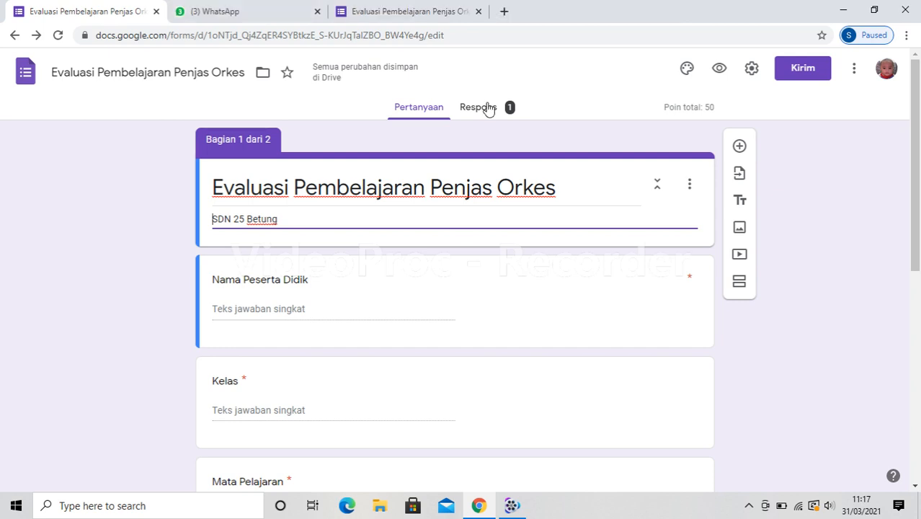